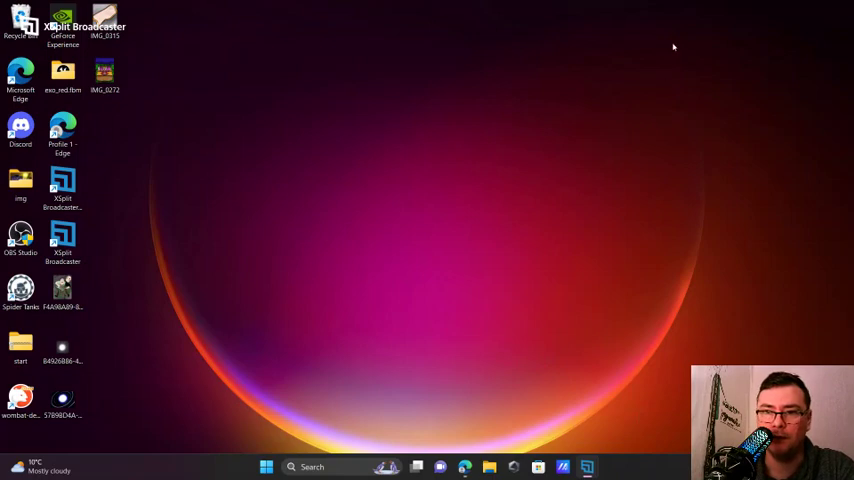
- Open Microsoft Edge from the taskbar to the Wombat Dungeon Master dungeon page
click(468, 466)
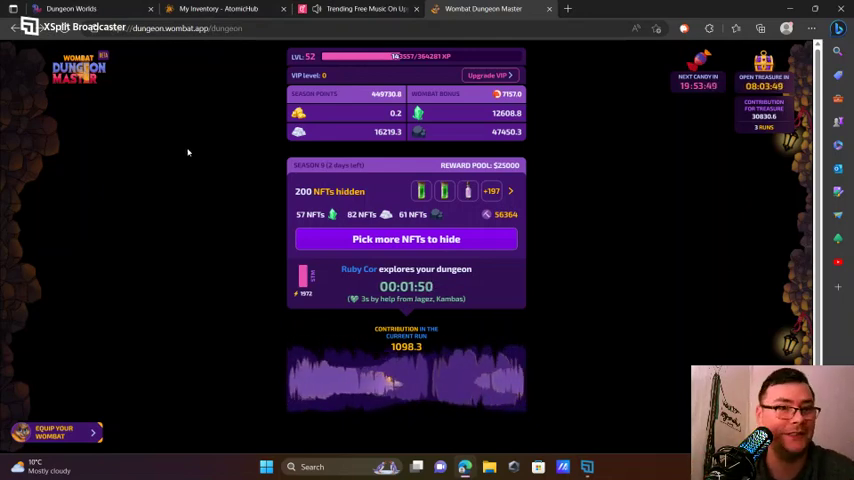
- Switch to the Dungeon Worlds tab to show the map with the Dojo and Mine
click(80, 9)
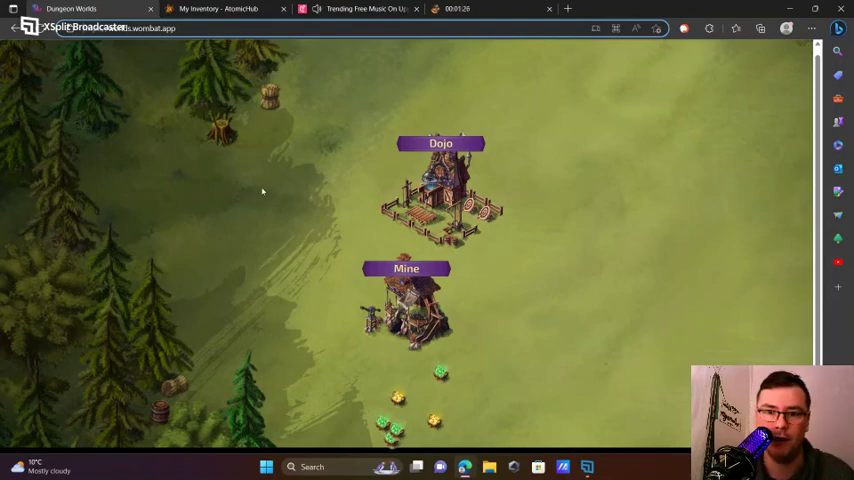
- Claim Snap's Dojo XP and level Snap from 4 to 5, signing both transactions
click(436, 146)
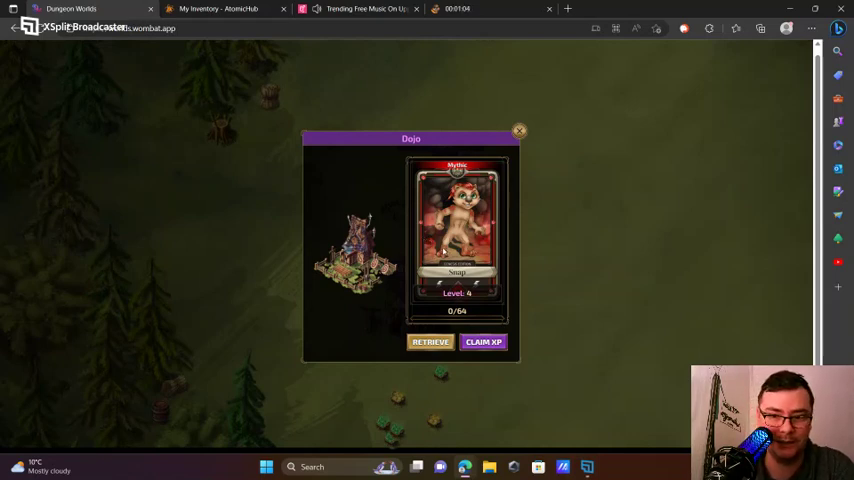
click(483, 342)
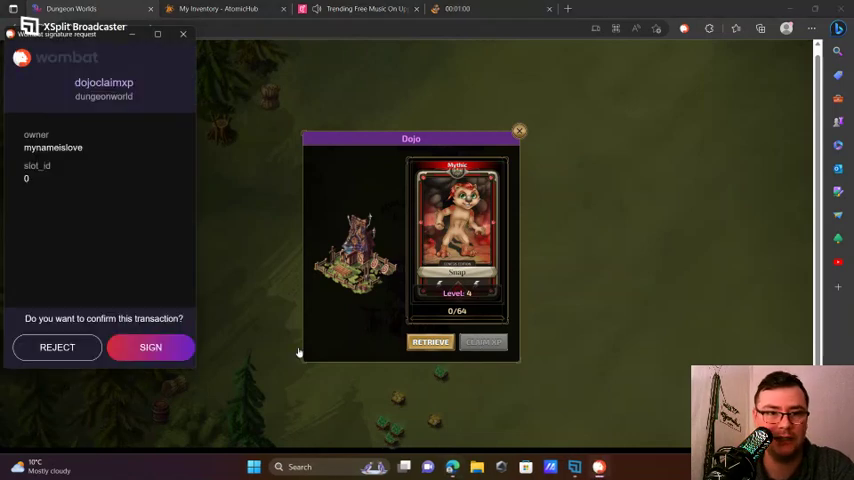
click(150, 347)
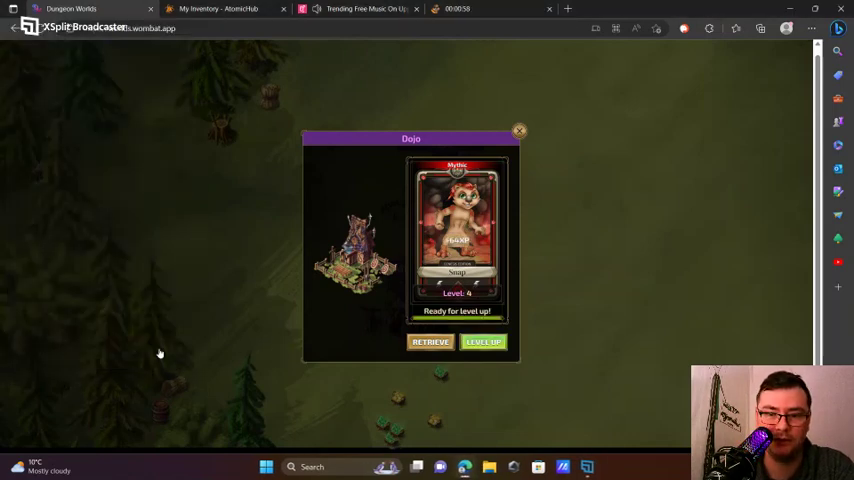
click(483, 342)
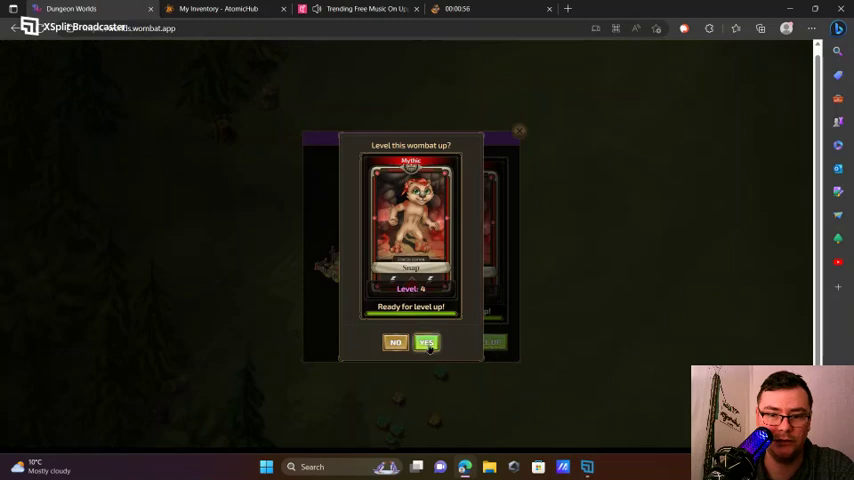
click(177, 349)
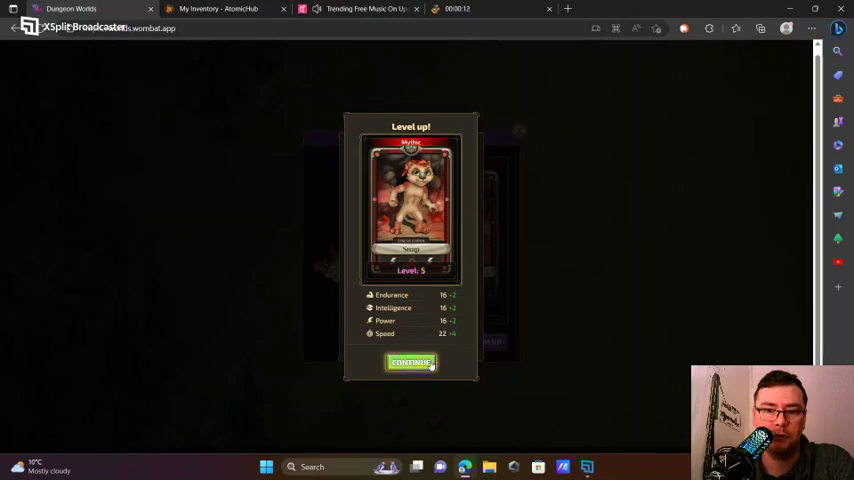
- Dismiss the level-up result and collect the uranium gems below the Mine
click(431, 366)
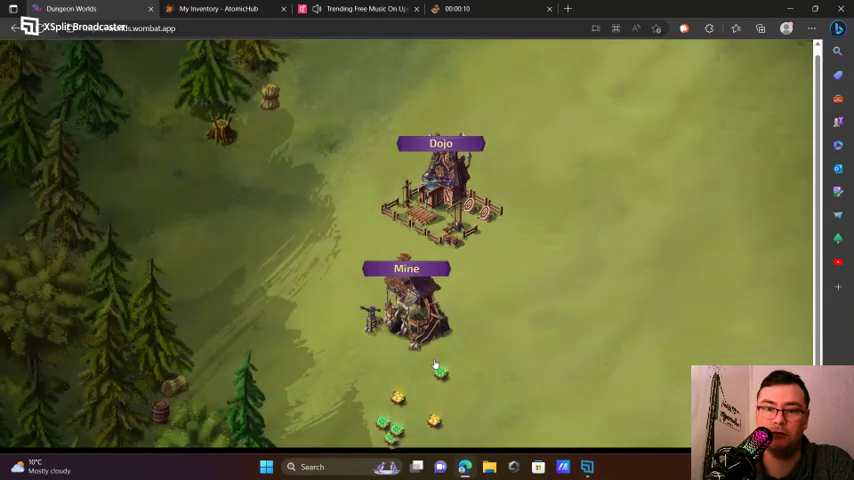
click(442, 374)
click(398, 400)
click(434, 421)
click(390, 426)
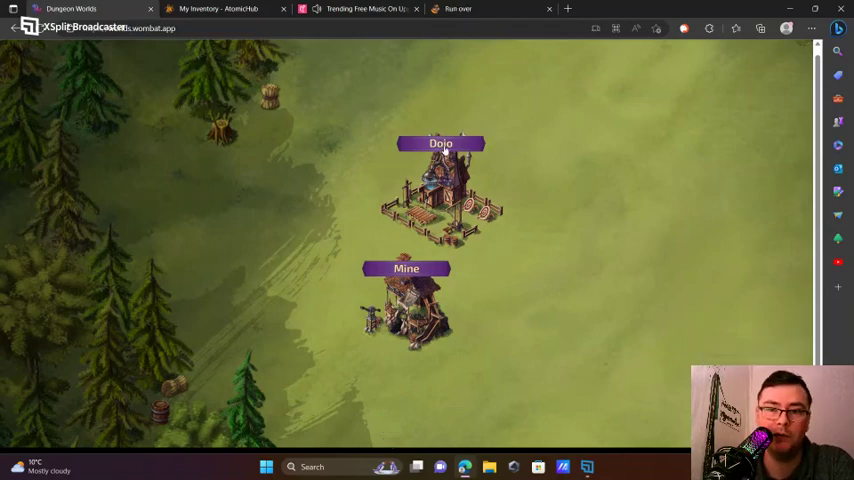
- Claim the 240 XP run reward, resend the wombat, and return to Dungeon Worlds
click(465, 9)
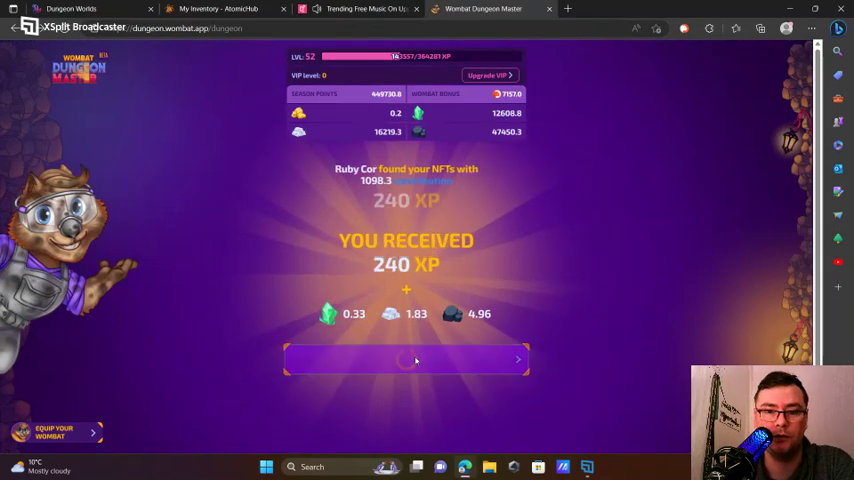
click(415, 362)
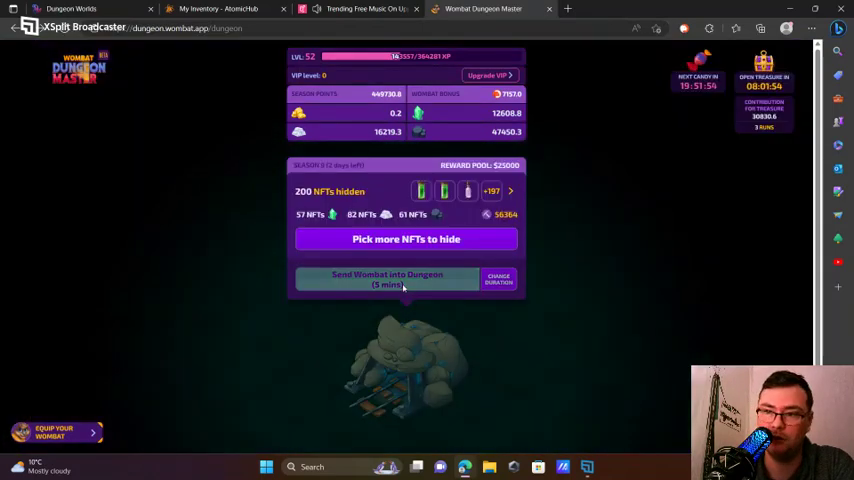
click(403, 280)
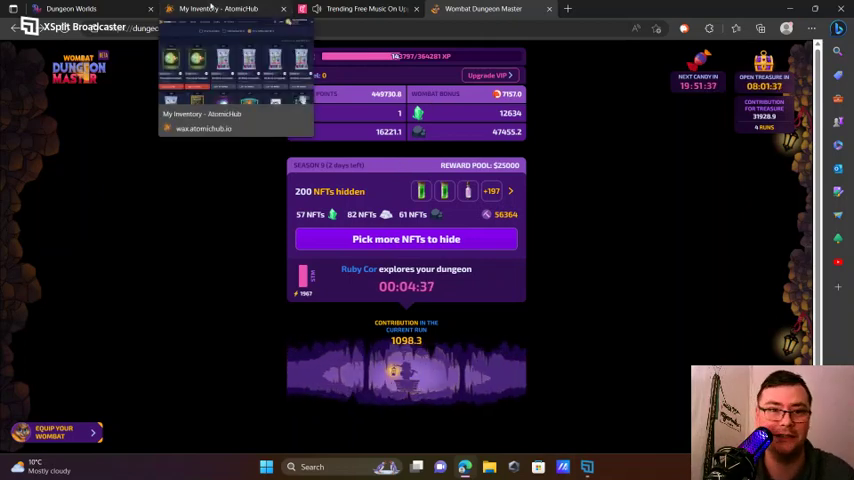
click(72, 8)
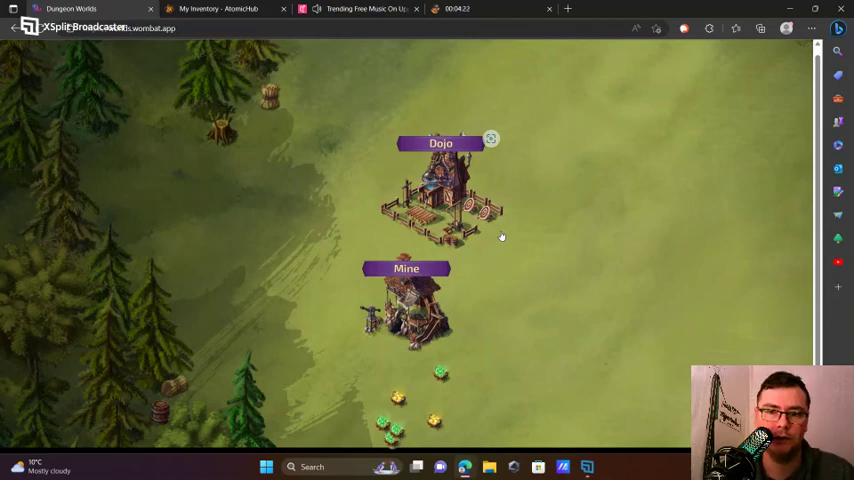
click(430, 273)
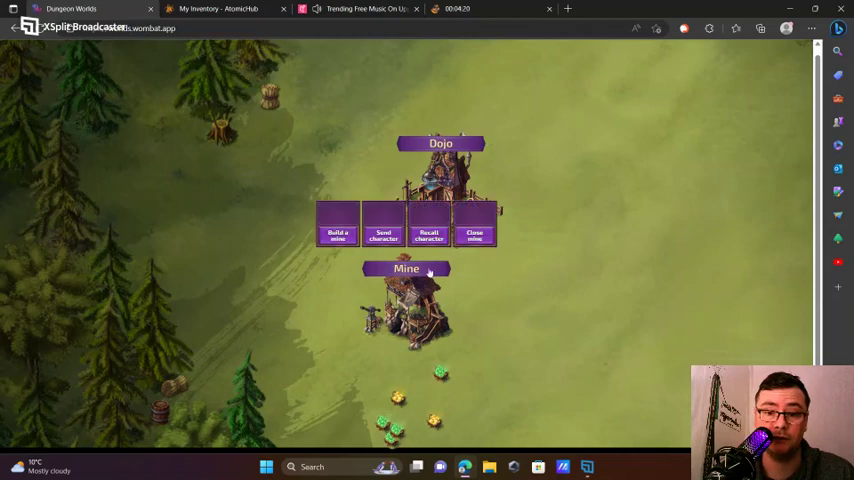
click(429, 224)
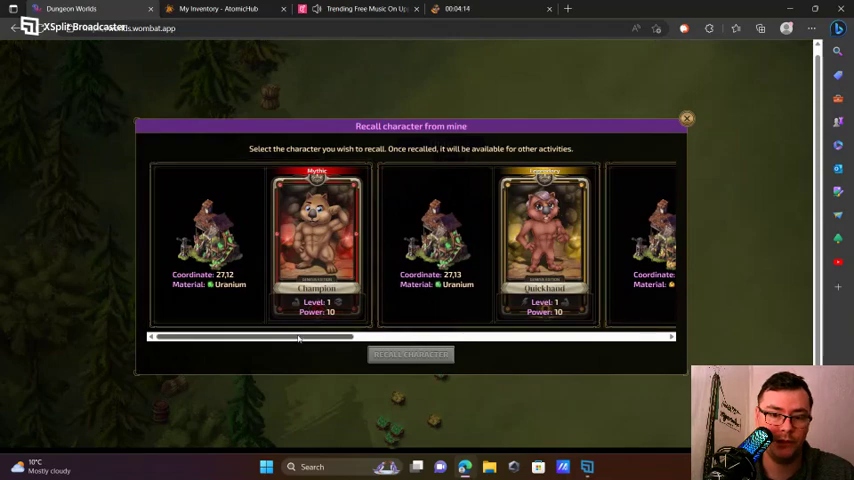
drag(299, 337, 681, 346)
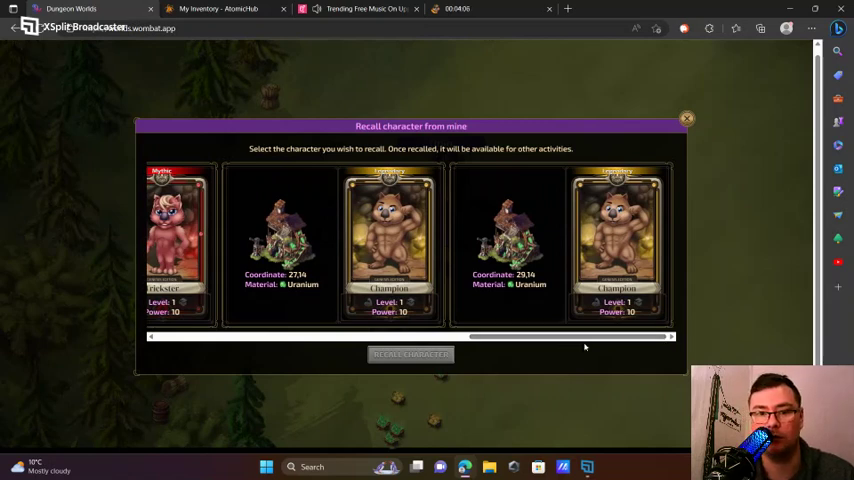
drag(506, 336, 177, 358)
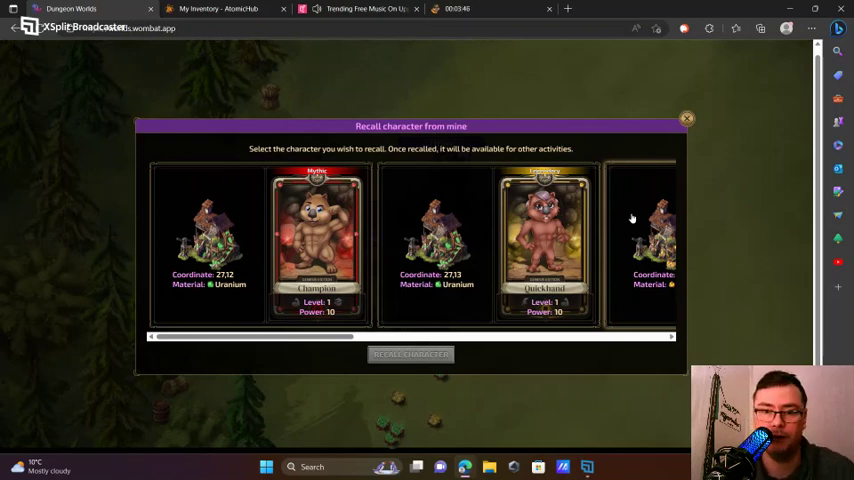
click(689, 124)
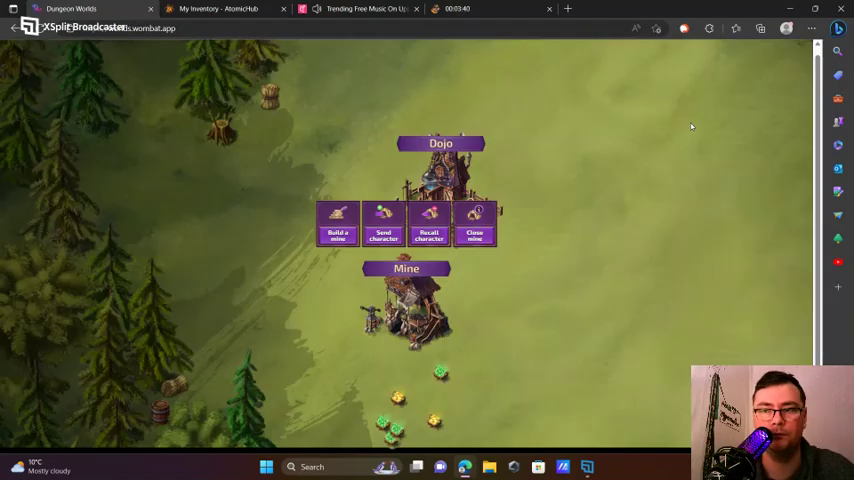
click(458, 145)
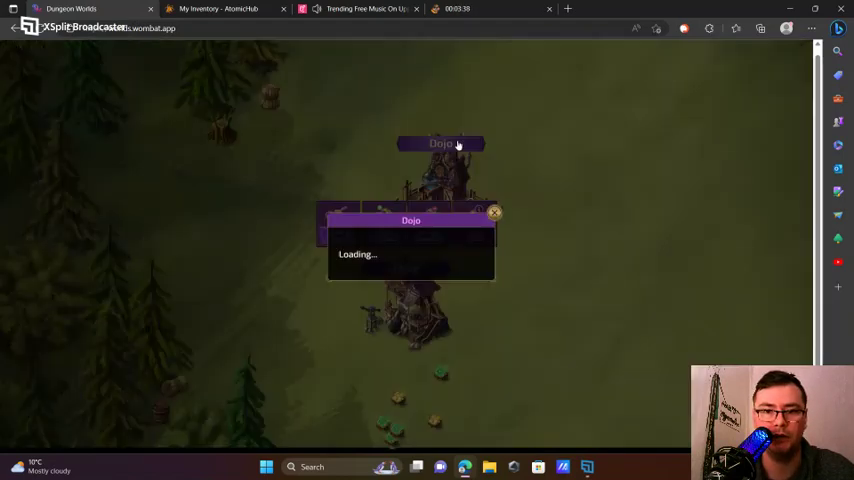
click(521, 134)
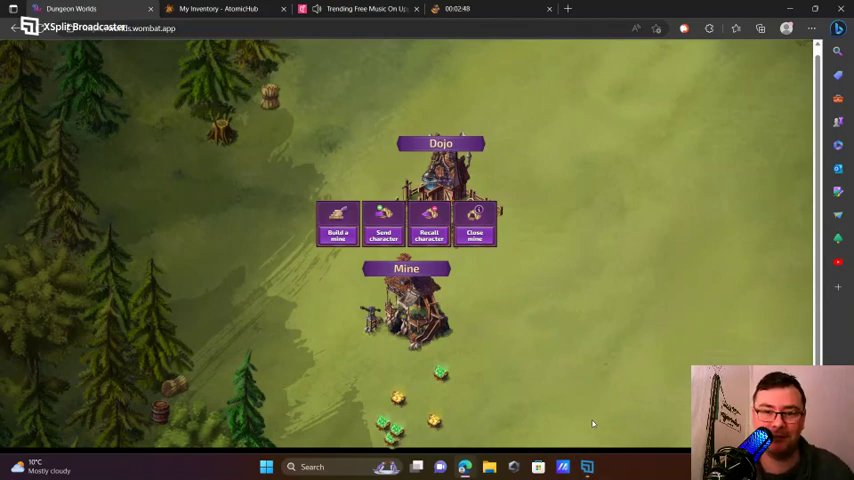
click(446, 150)
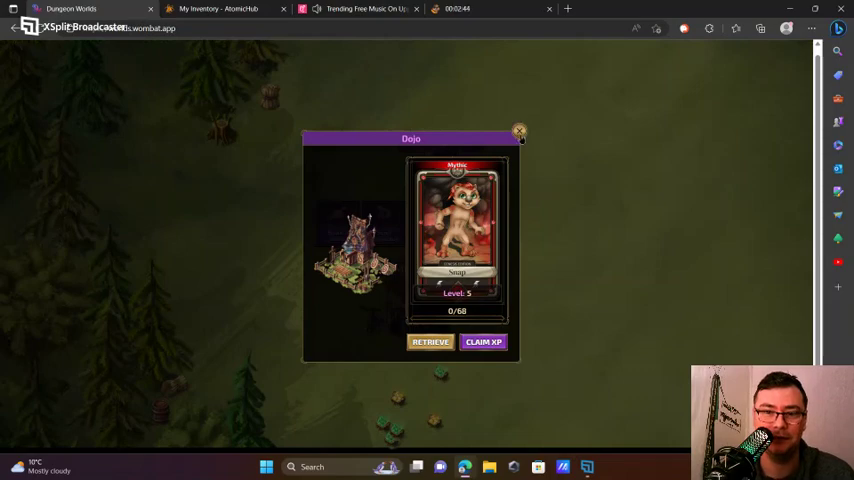
click(519, 131)
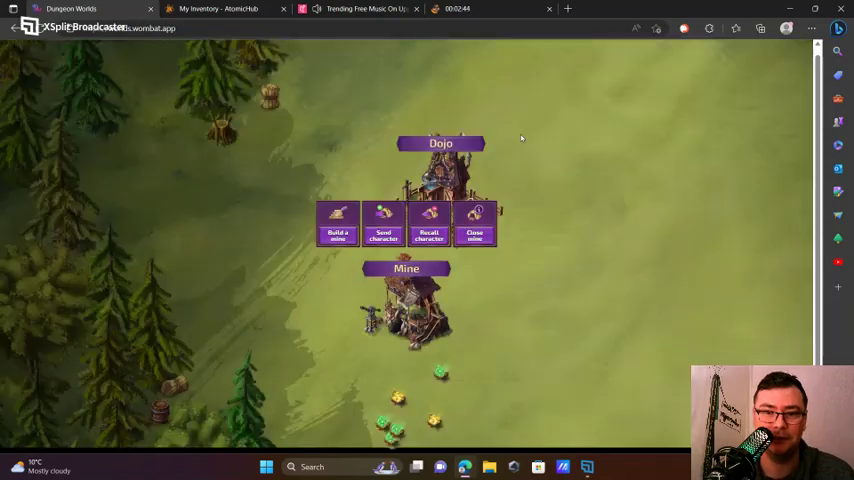
click(440, 150)
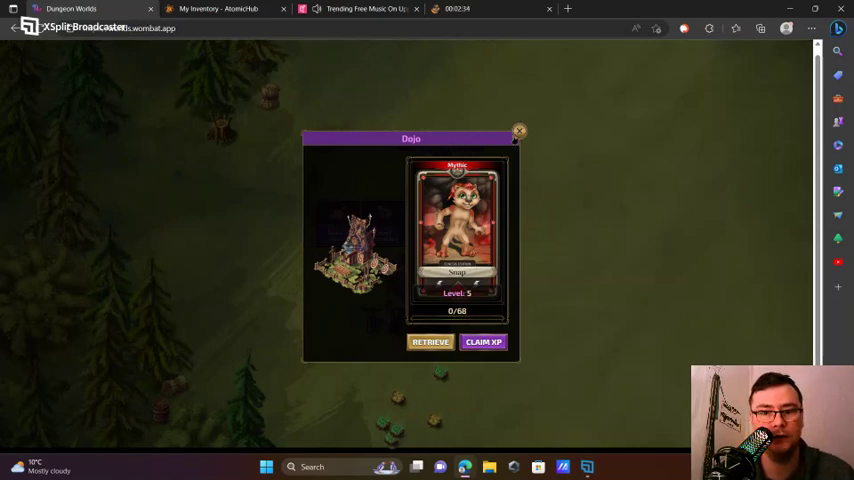
click(517, 133)
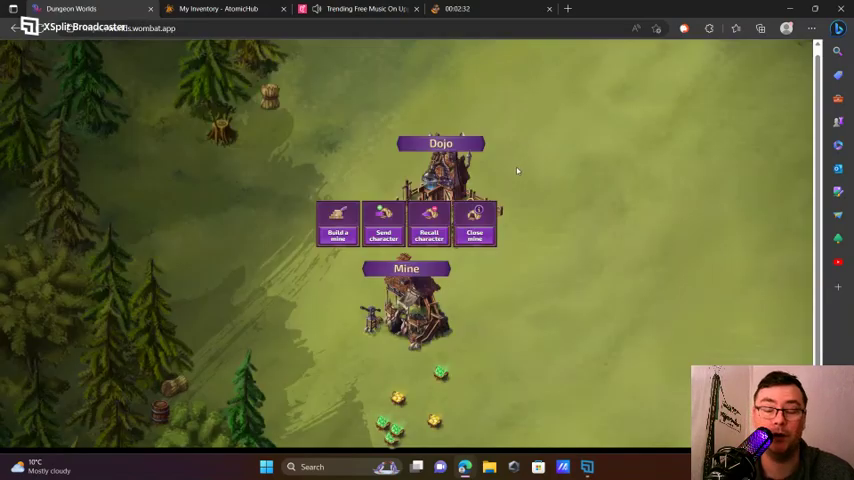
click(428, 230)
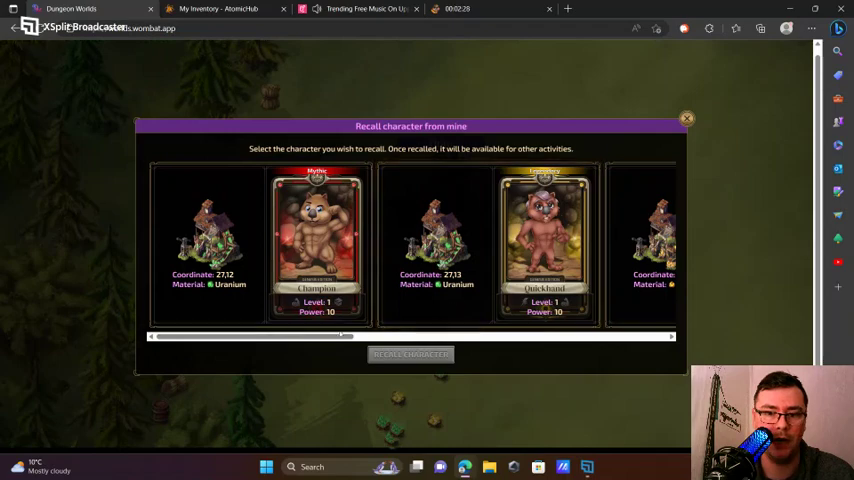
drag(300, 337, 671, 338)
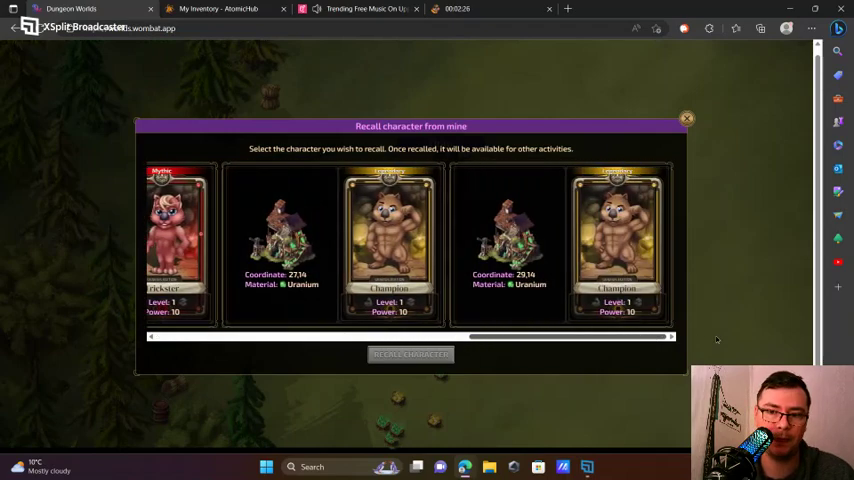
drag(604, 338, 200, 338)
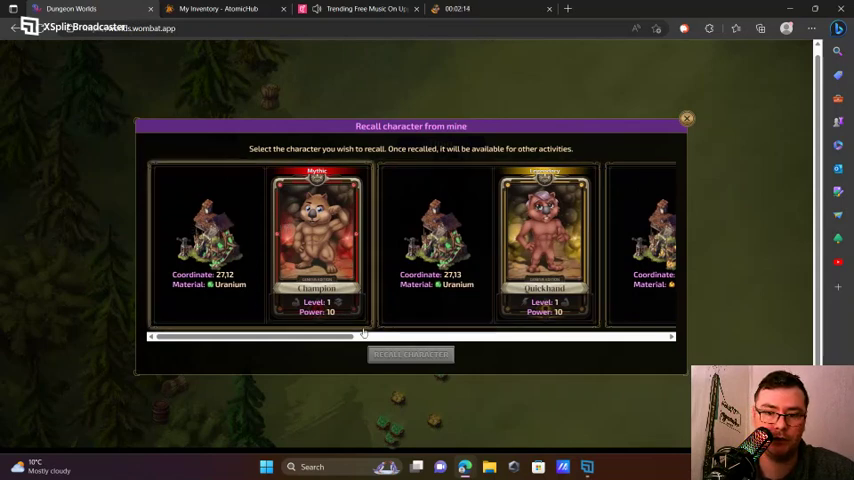
mouse_move(360, 337)
mouse_down()
mouse_move(439, 341)
mouse_move(340, 330)
mouse_up()
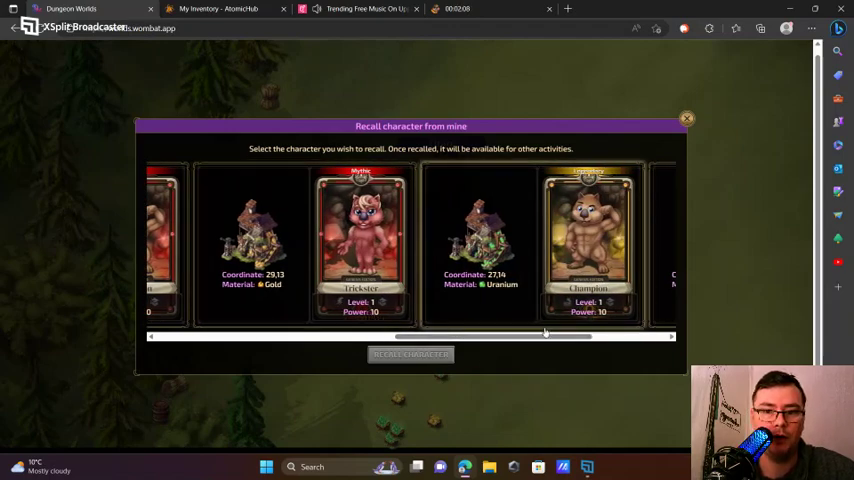
drag(500, 337, 640, 338)
- Close the recall list and reopen the Dojo to check Snap at level 5, 0/68 XP
click(686, 121)
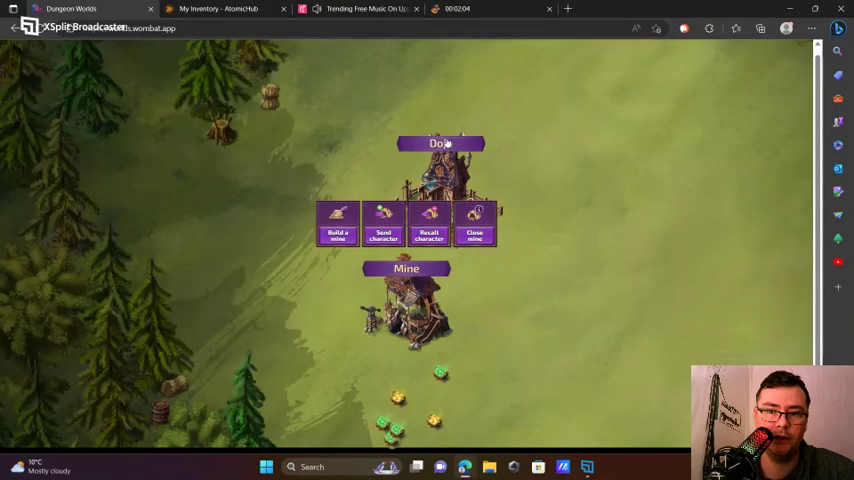
click(445, 143)
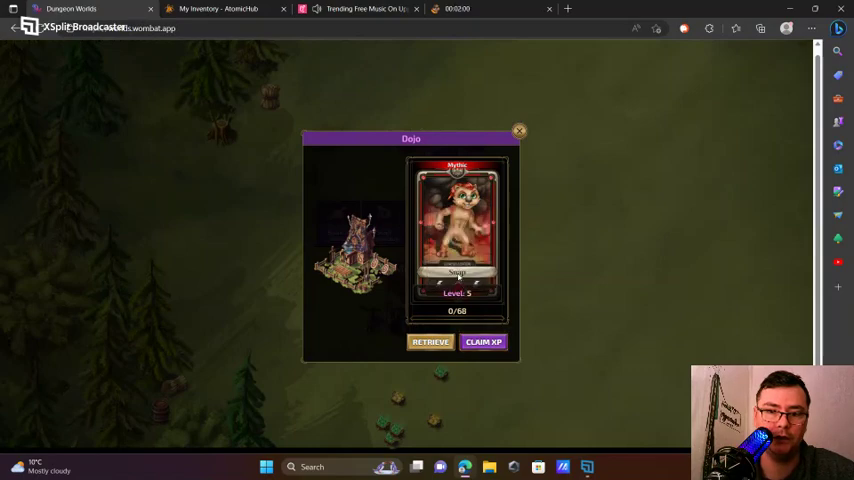
click(519, 131)
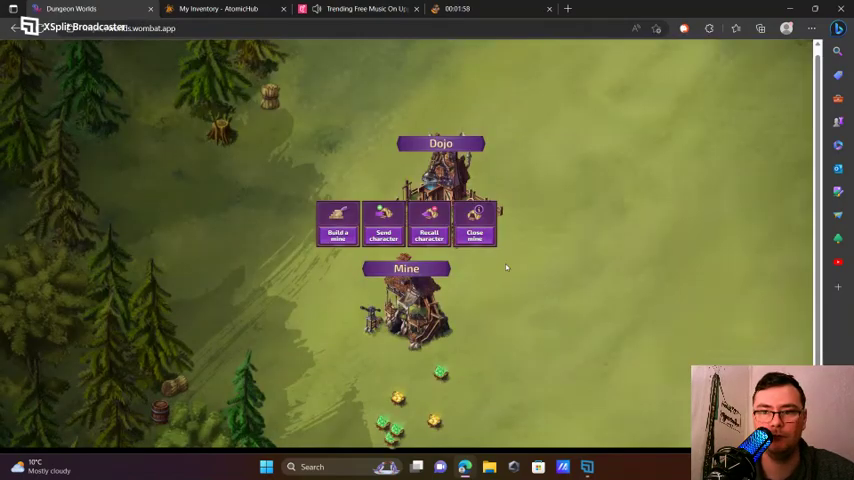
click(462, 148)
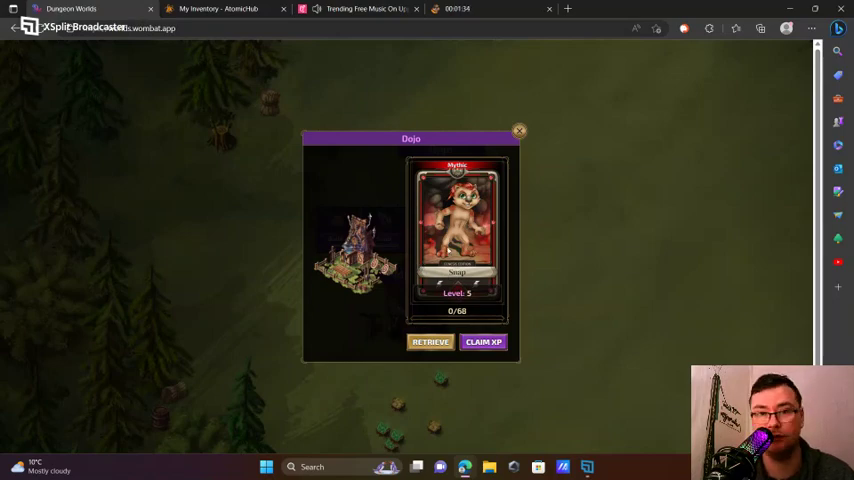
click(519, 131)
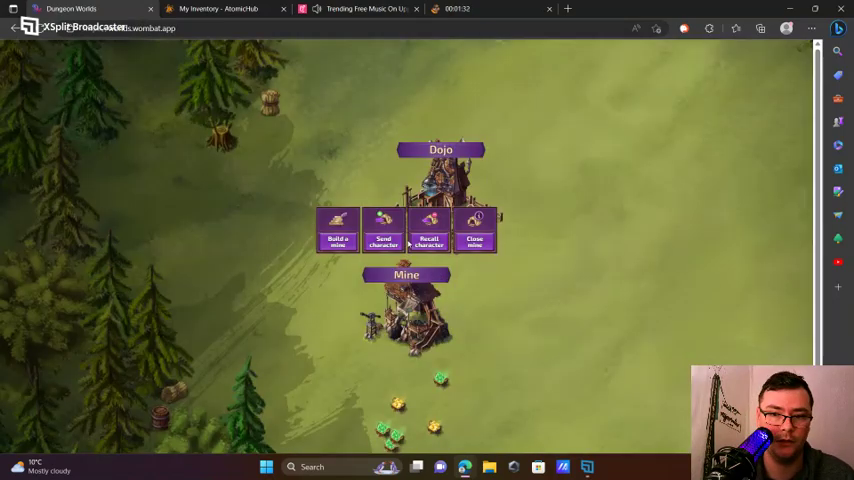
click(428, 230)
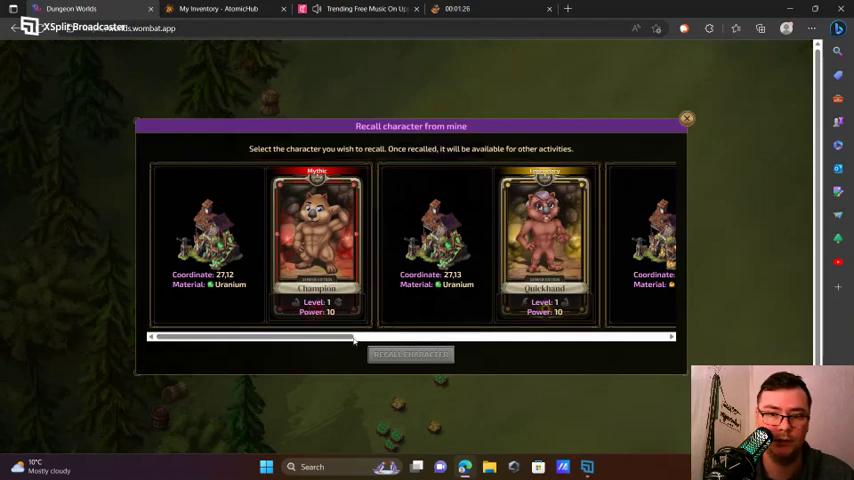
scroll(436, 330, down, 4)
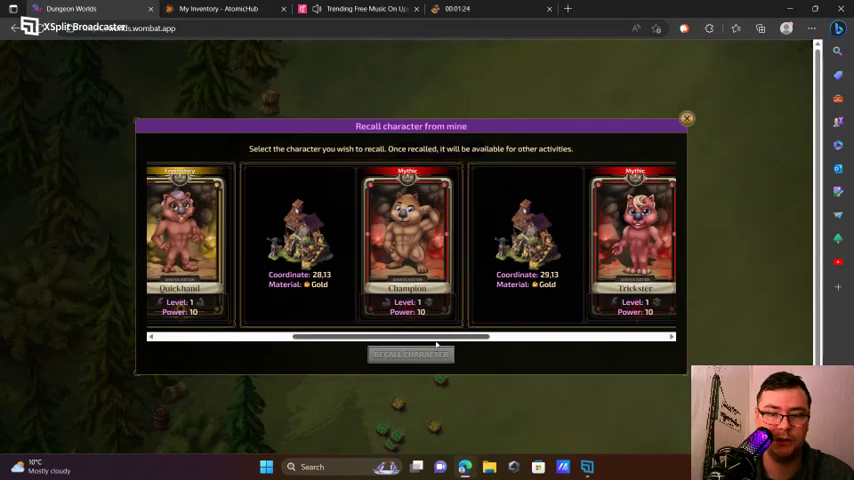
scroll(436, 340, down, 3)
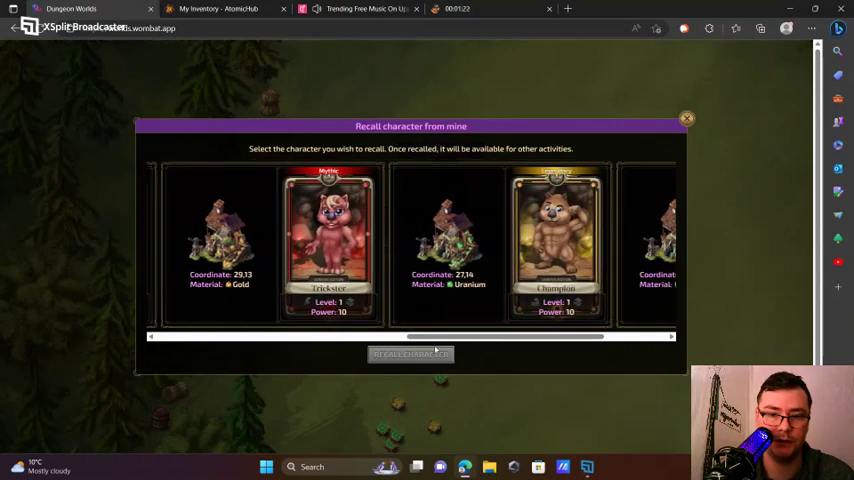
scroll(452, 340, down, 3)
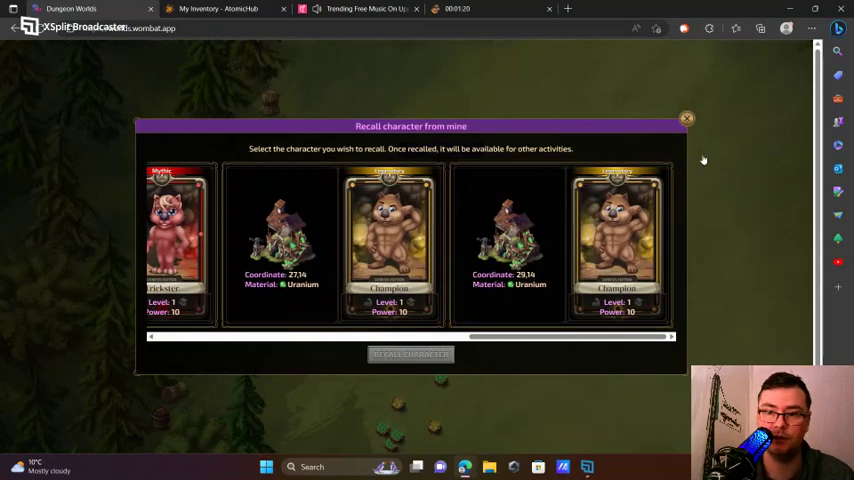
click(688, 121)
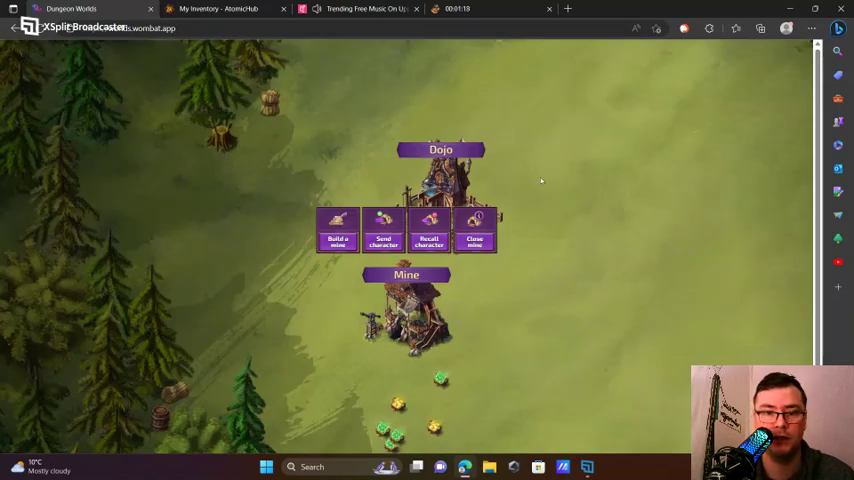
- In Wombat Dungeon Master, glance at the wombat's equipment, then return to the dashboard
click(486, 8)
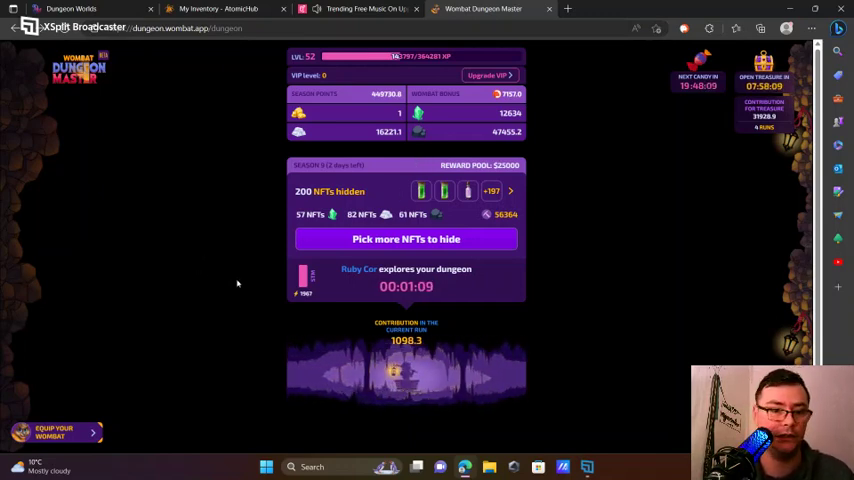
click(55, 432)
scroll(357, 296, down, 3)
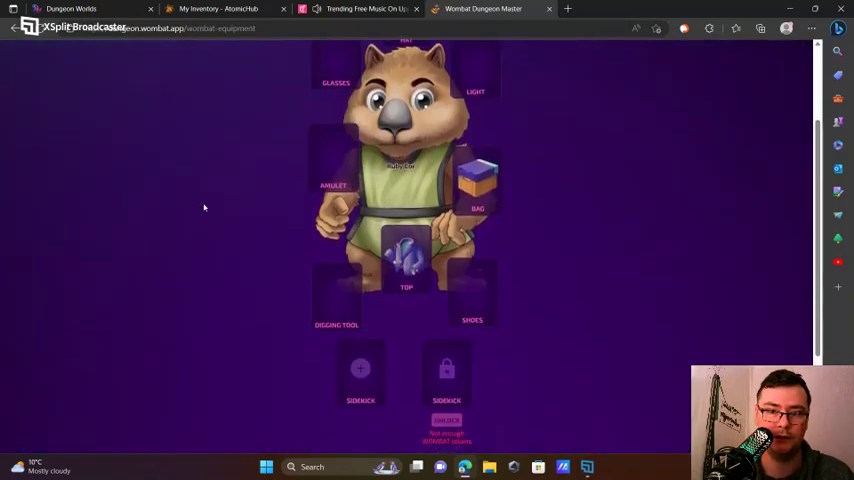
scroll(170, 180, up, 3)
click(22, 70)
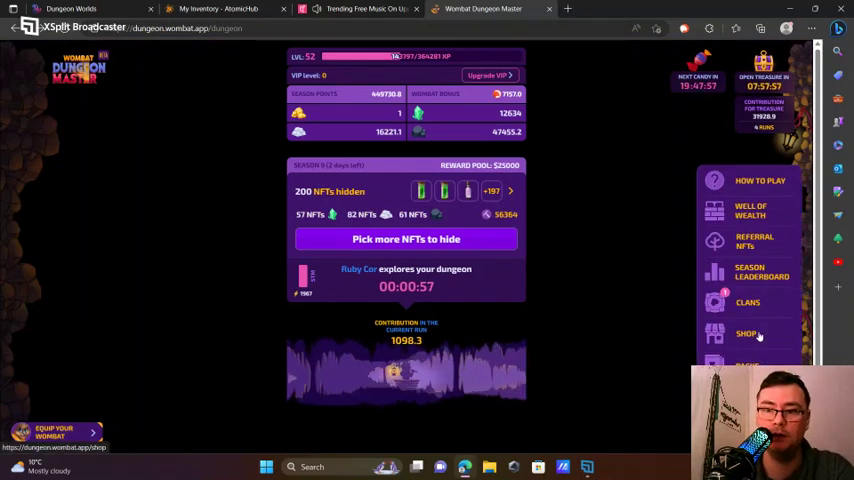
- Review the claimed packs on the Well of Wealth page, then go back to the dashboard
click(750, 210)
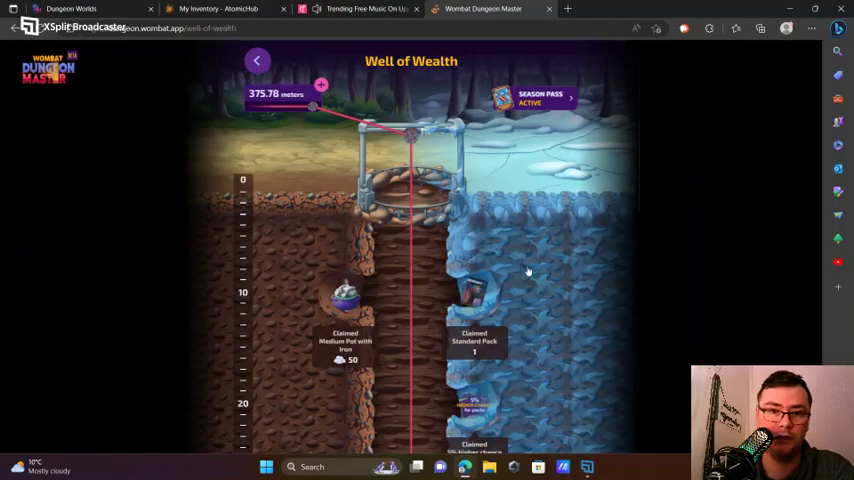
scroll(528, 271, down, 4)
scroll(525, 285, down, 4)
scroll(525, 290, down, 4)
scroll(522, 297, down, 4)
scroll(522, 297, down, 4)
scroll(523, 299, down, 4)
scroll(524, 302, down, 4)
scroll(525, 305, down, 4)
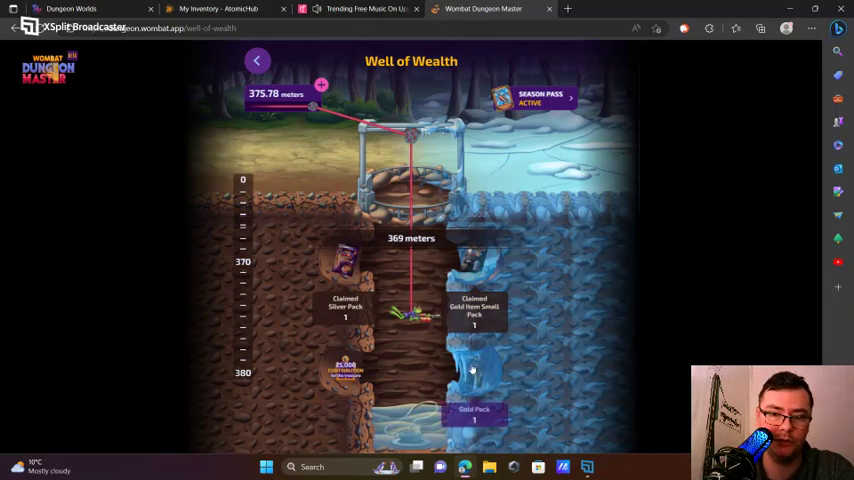
click(259, 63)
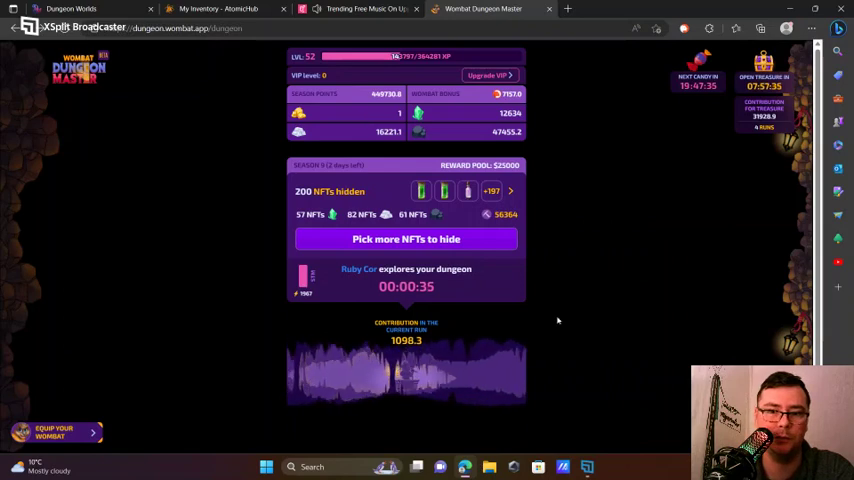
mouse_move(745, 334)
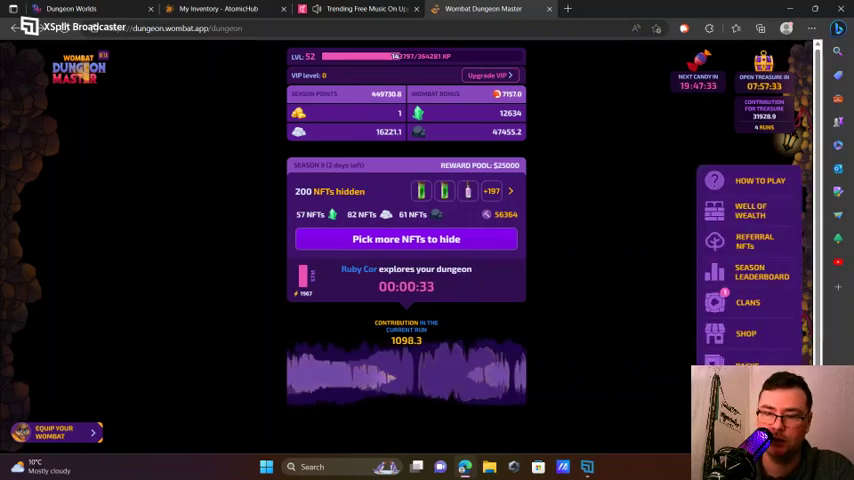
- Open the Shop's Packs page showing the Epsilon Silver Pack ready to open
click(770, 346)
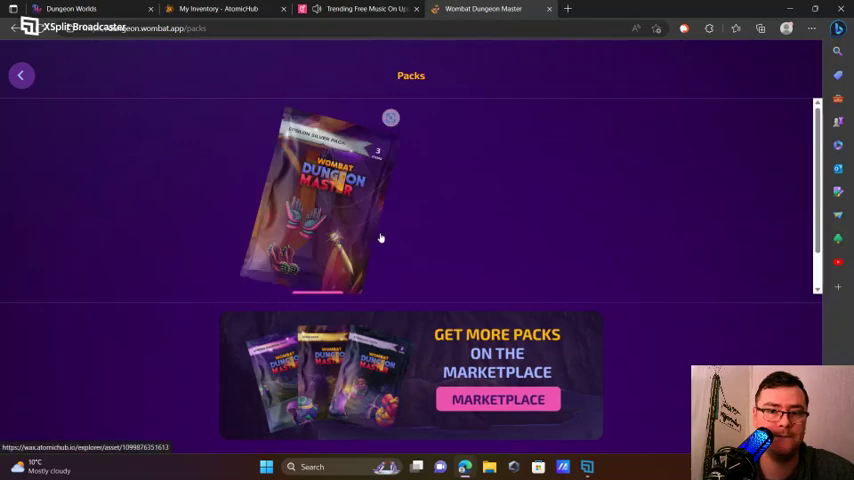
- Open the Epsilon Silver Pack on AtomicHub, then return to the dungeon reward screen
click(381, 238)
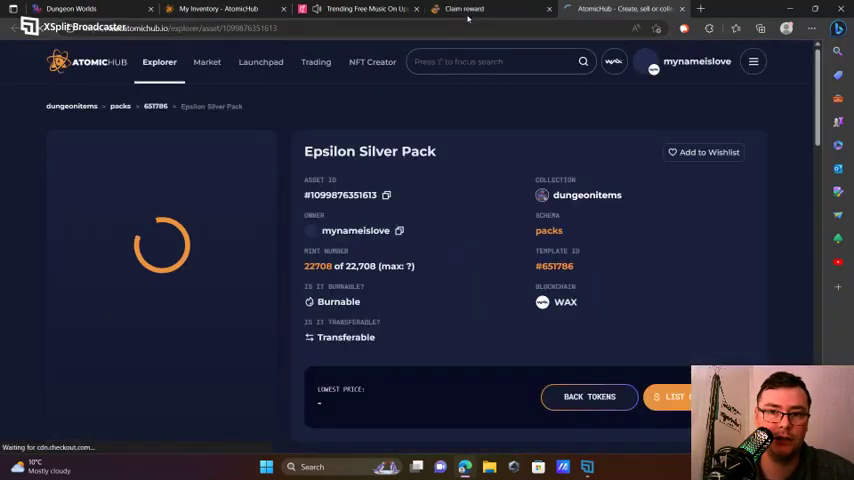
click(467, 9)
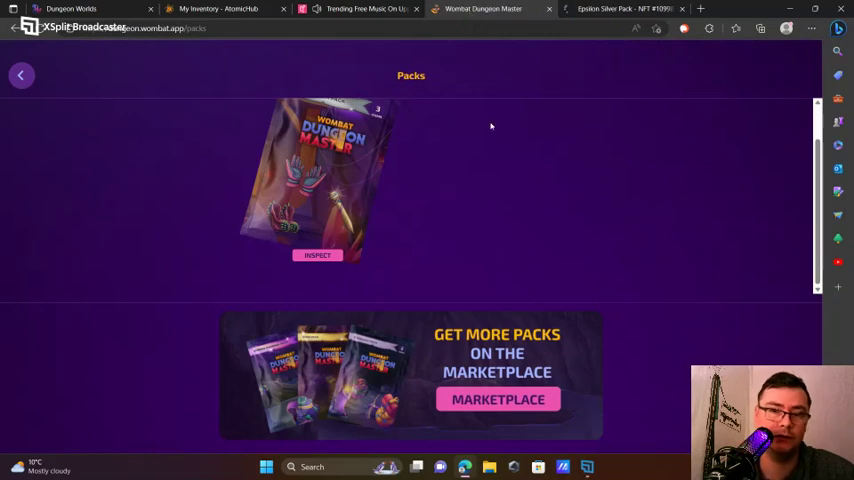
click(20, 75)
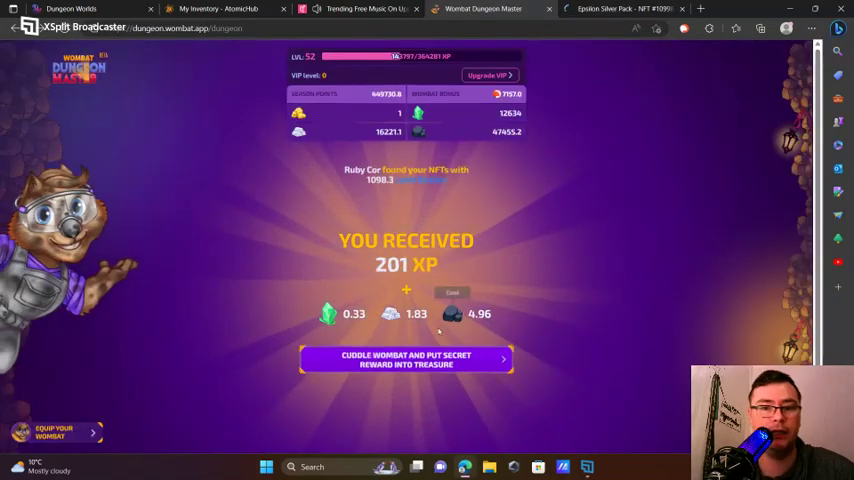
- Collect the 240 XP reward and send the wombat on another 5-minute run
click(432, 358)
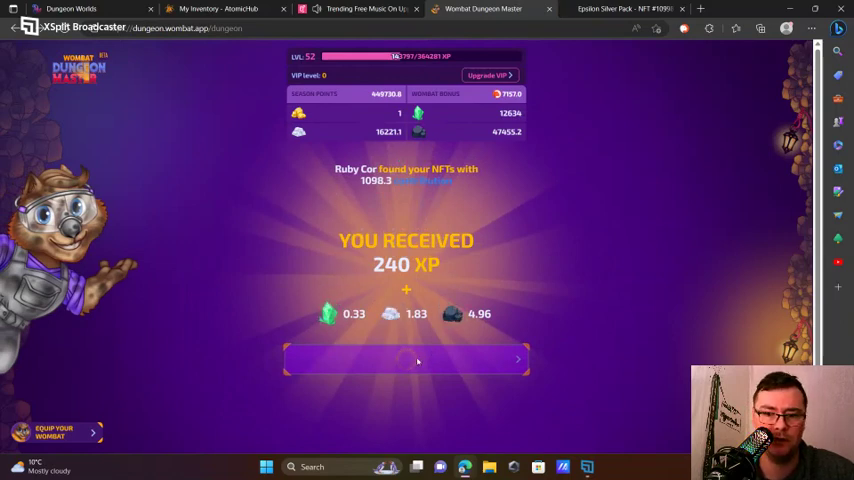
click(418, 360)
click(400, 290)
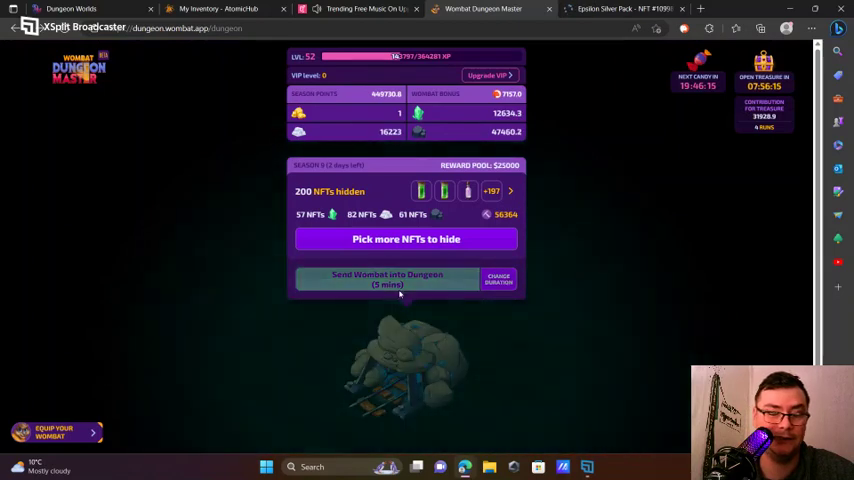
- Start unpacking the Epsilon Silver Pack on AtomicHub from its pack card
click(629, 8)
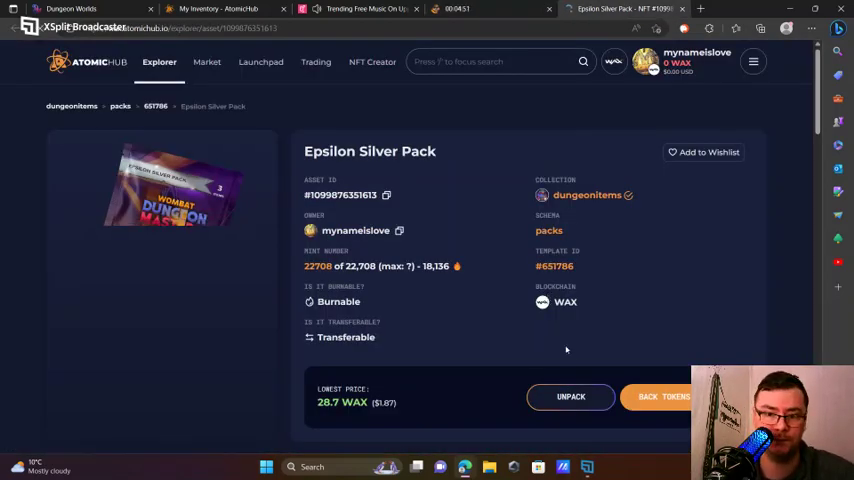
scroll(627, 377, down, 3)
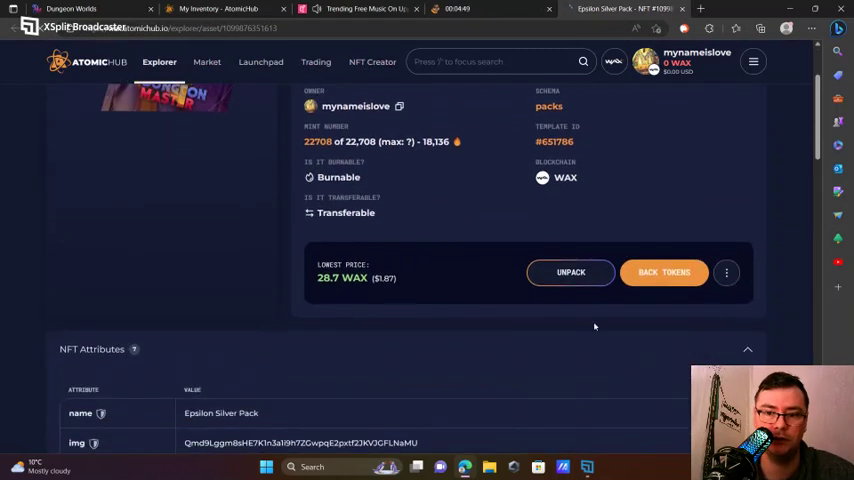
click(571, 276)
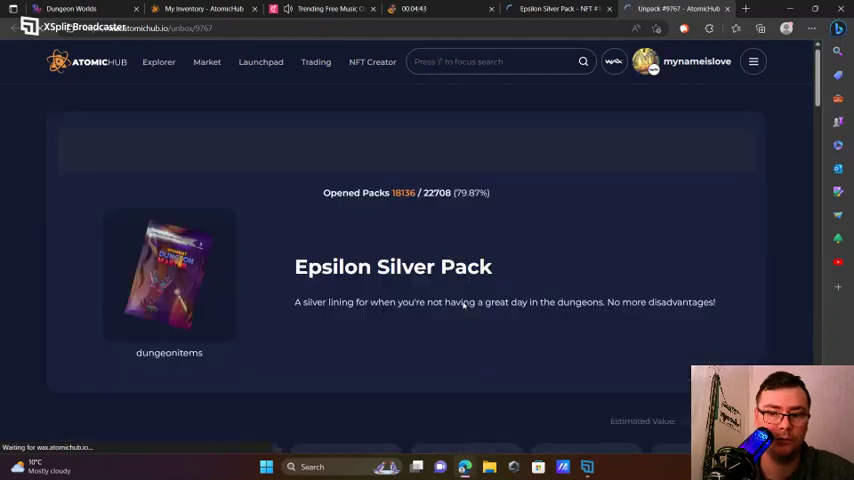
scroll(463, 304, down, 3)
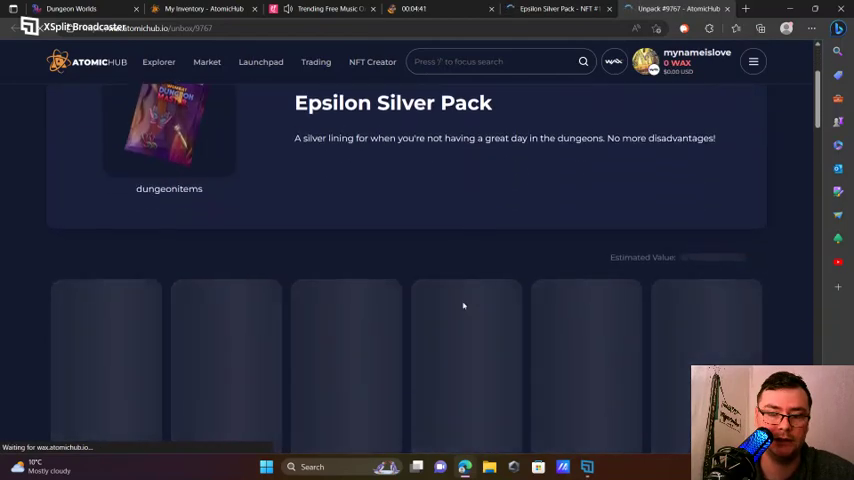
scroll(463, 304, down, 3)
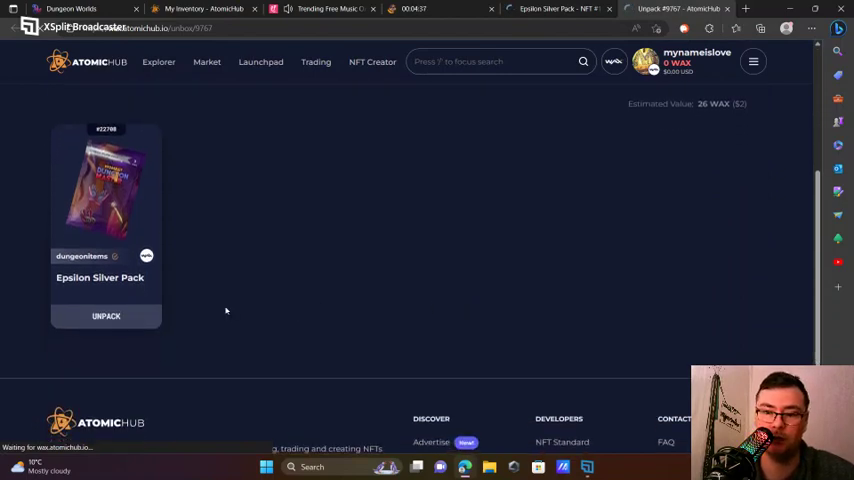
click(128, 316)
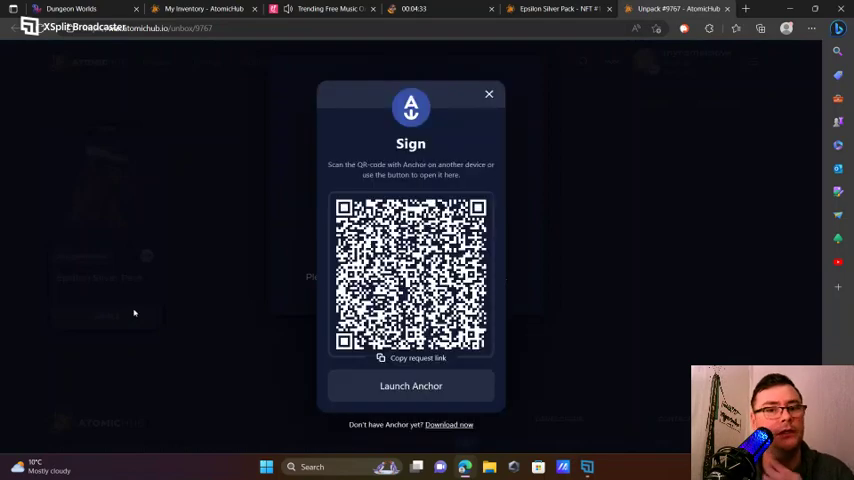
- Sign both Epsilon Silver Pack transactions in Wombat to reveal the Spike Helmet and Disco Shoes
click(377, 387)
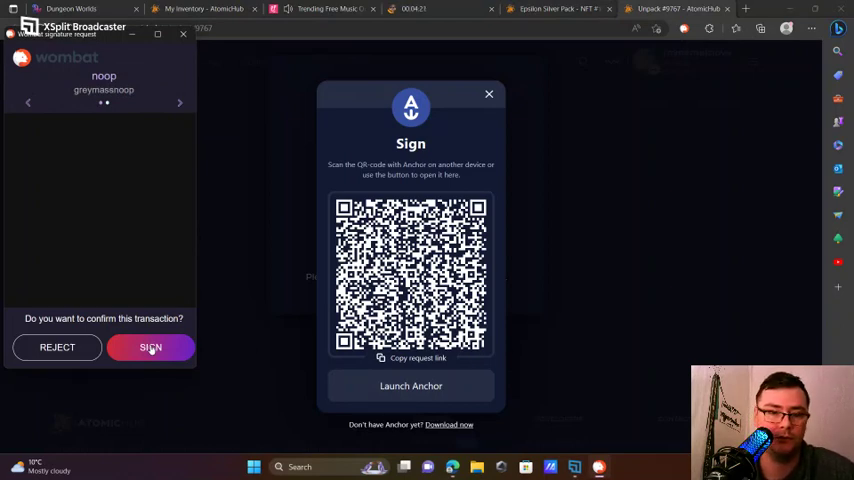
click(151, 348)
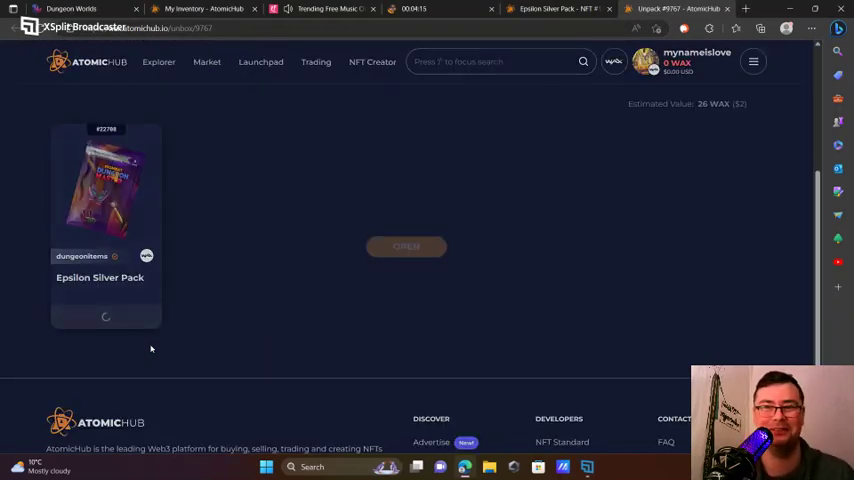
click(393, 257)
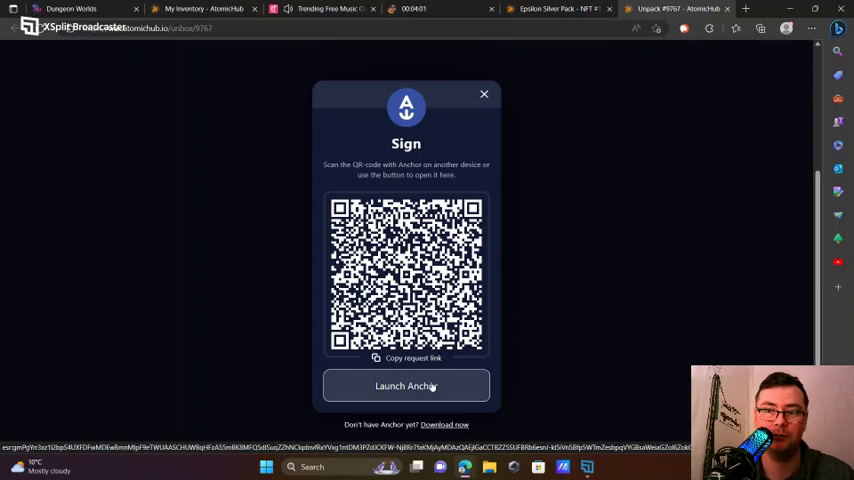
click(427, 386)
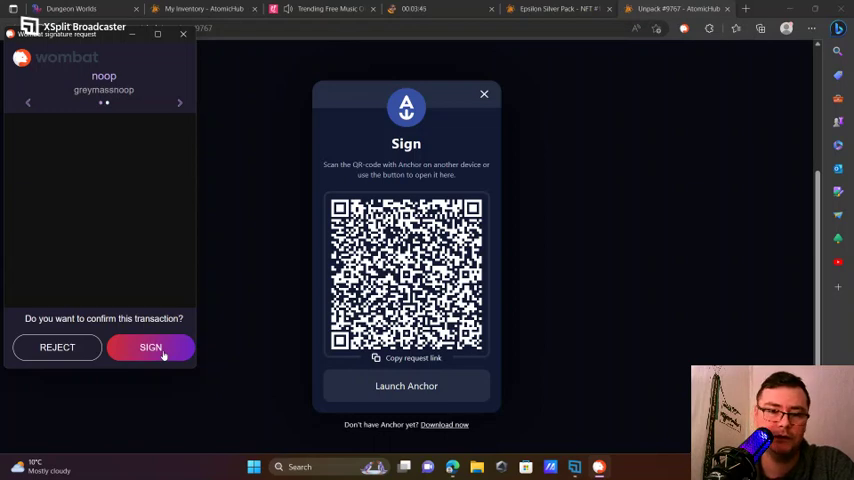
click(163, 354)
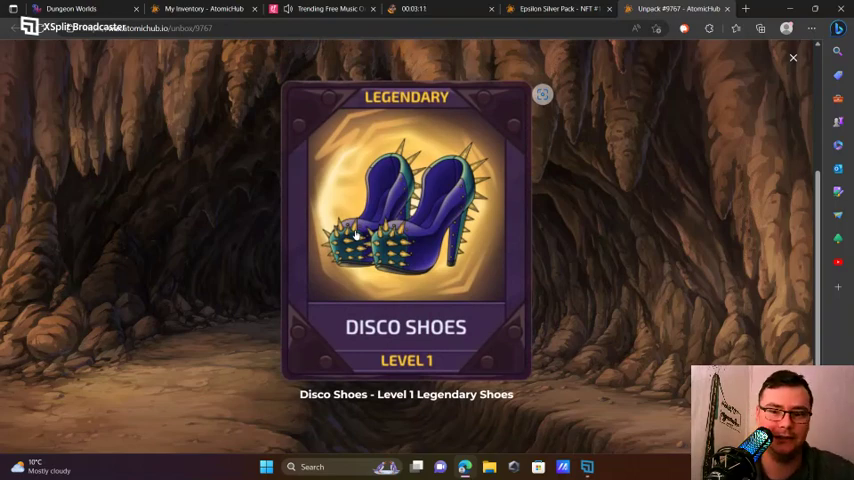
scroll(355, 235, down, 3)
scroll(355, 235, down, 3)
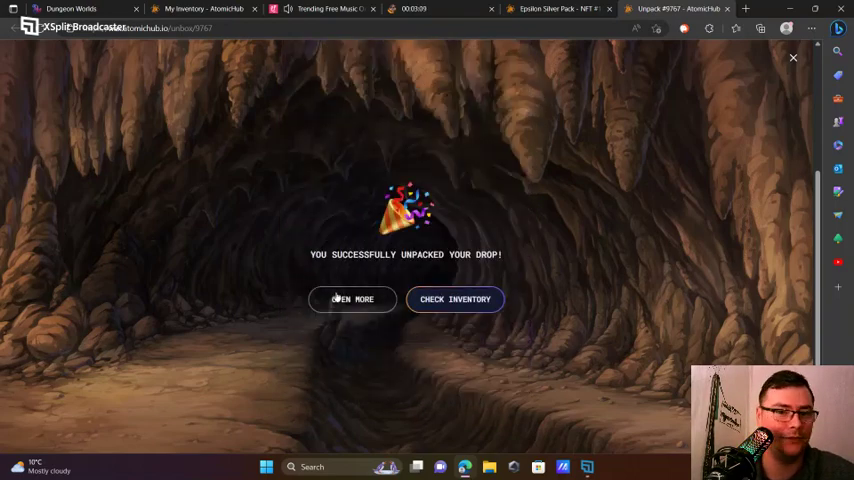
- Go to the AtomicHub inventory and open the Gold Item Small Pack's actions menu
click(338, 298)
scroll(526, 233, up, 5)
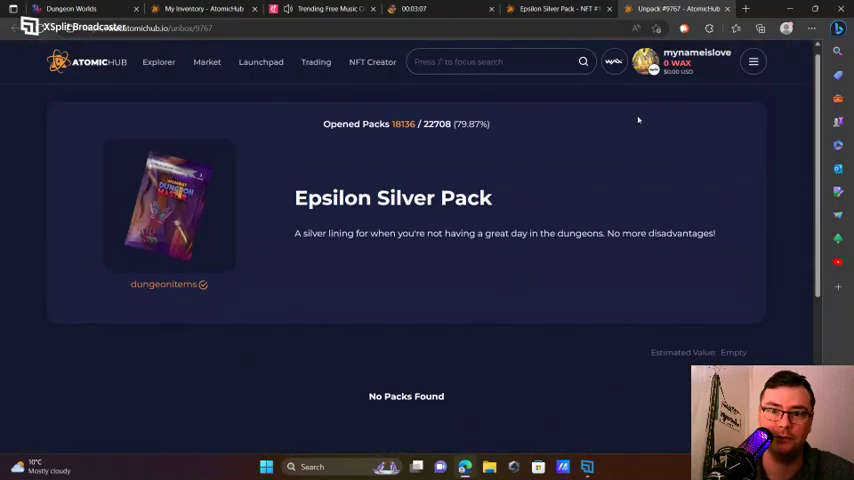
click(753, 61)
click(780, 170)
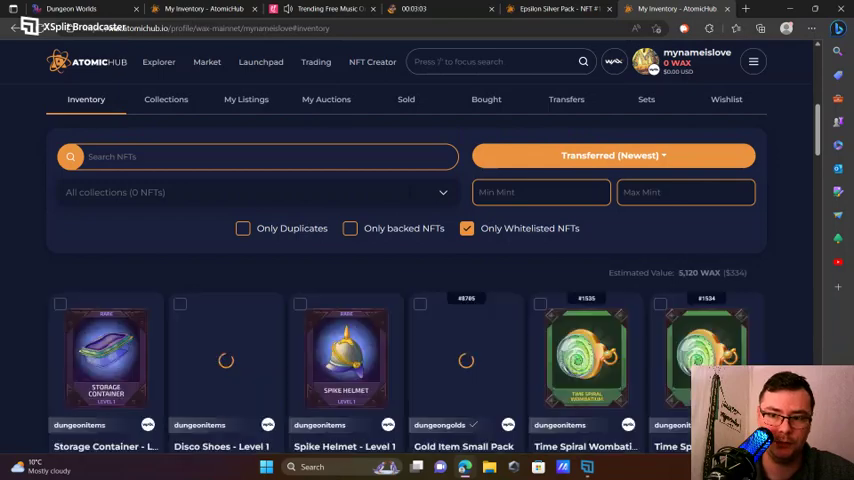
scroll(439, 226, down, 2)
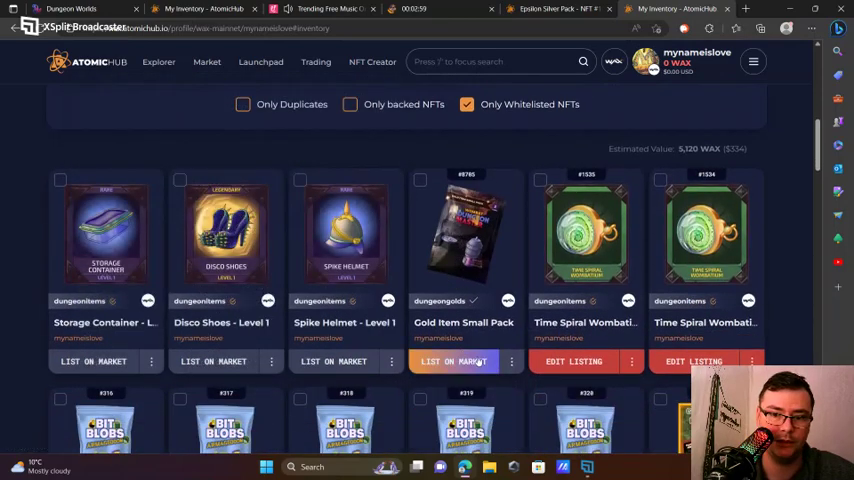
click(511, 361)
- Unpack the Gold Item Small Pack, approving the transaction in Wombat, and open it
click(452, 218)
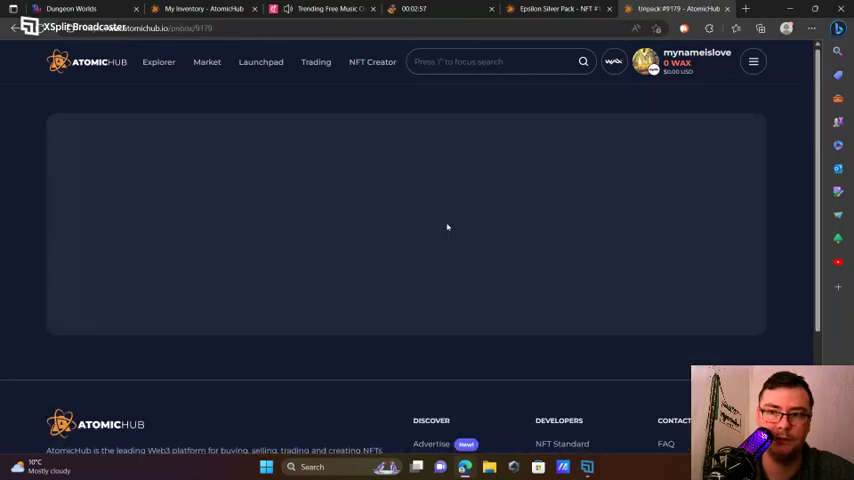
scroll(402, 274, down, 3)
click(106, 324)
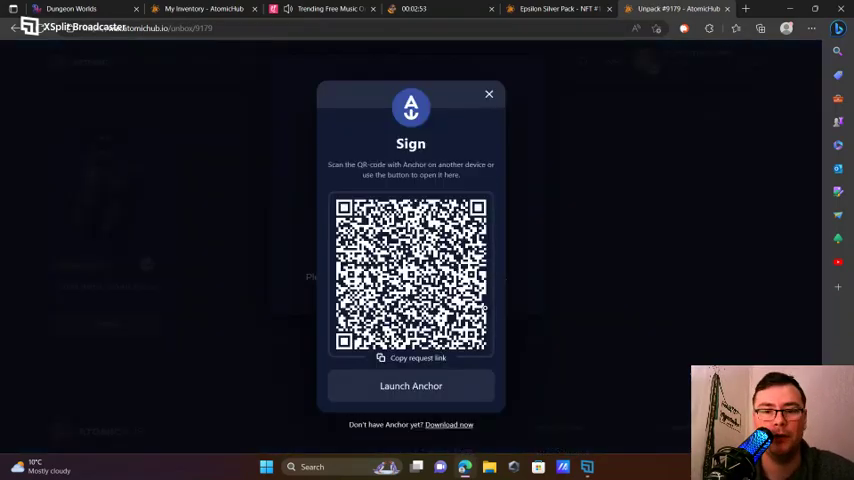
click(443, 381)
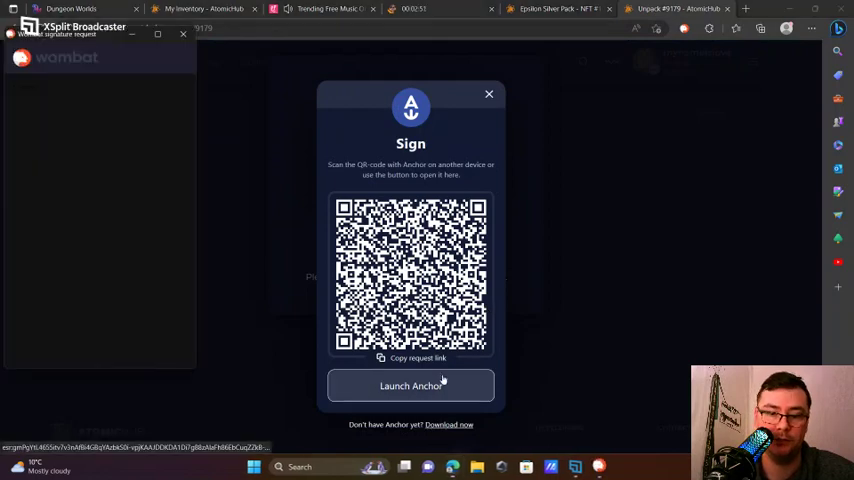
click(150, 345)
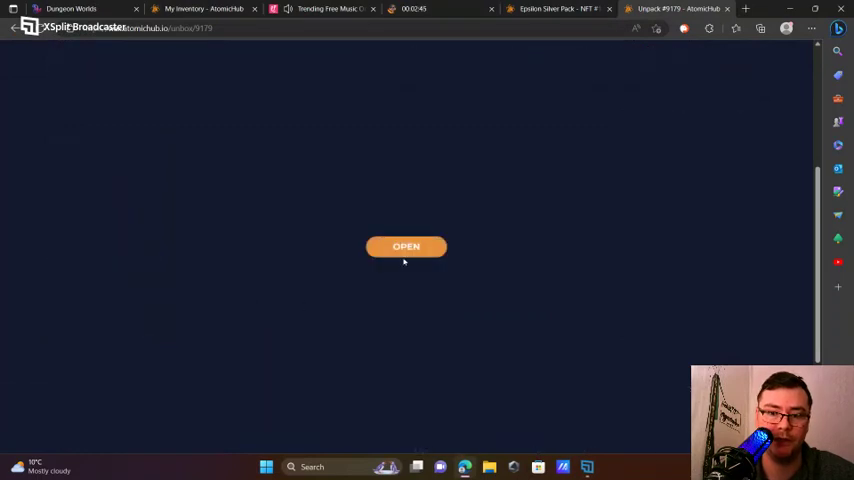
click(406, 248)
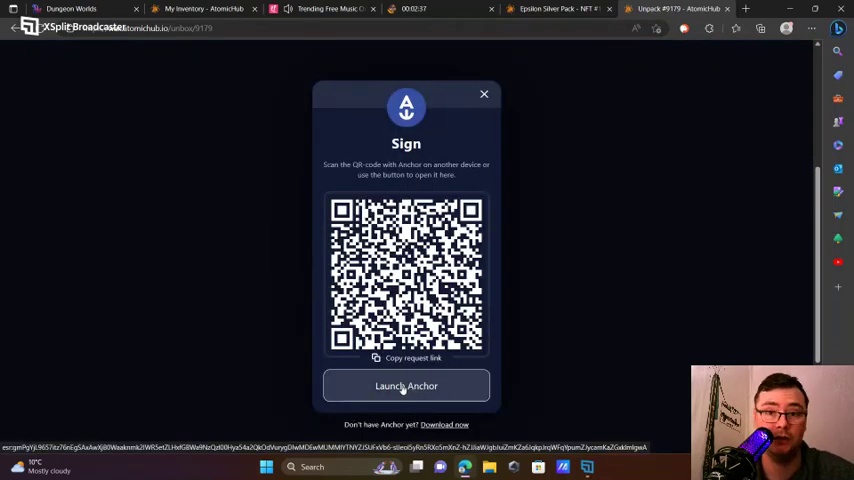
- Approve the claim in Wombat and view the revealed Gold Extractor Tube cards
click(352, 388)
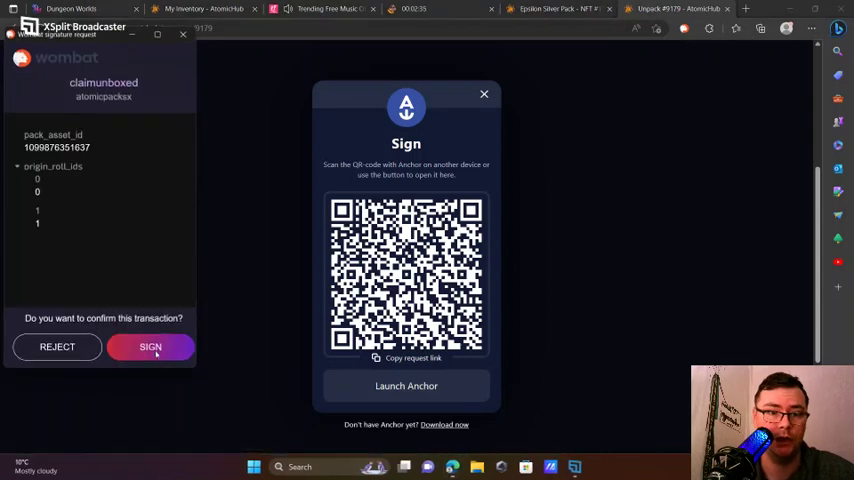
click(156, 348)
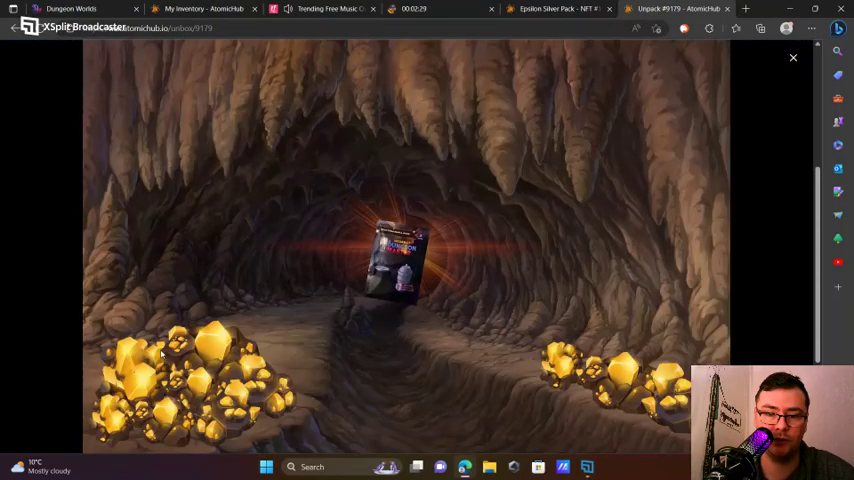
mouse_move(406, 235)
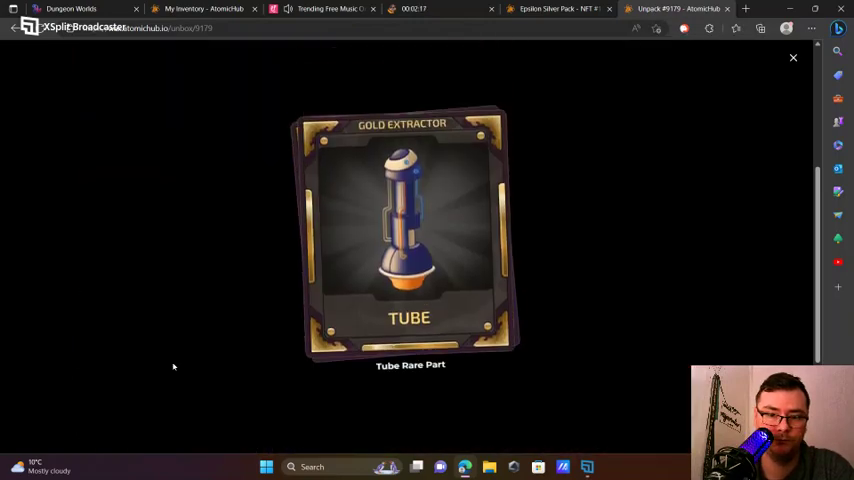
click(430, 332)
- Go to the inventory showing two Tube parts and open a Tube's Create Listing form
click(352, 299)
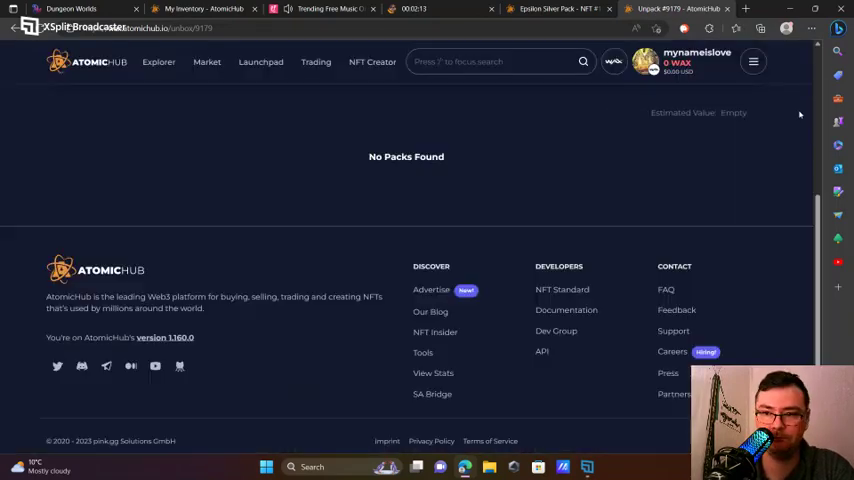
click(759, 68)
click(672, 170)
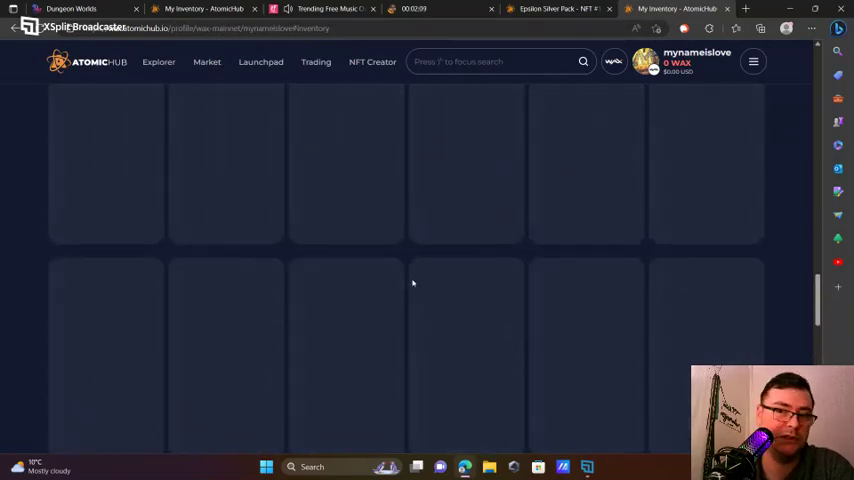
scroll(412, 283, up, 5)
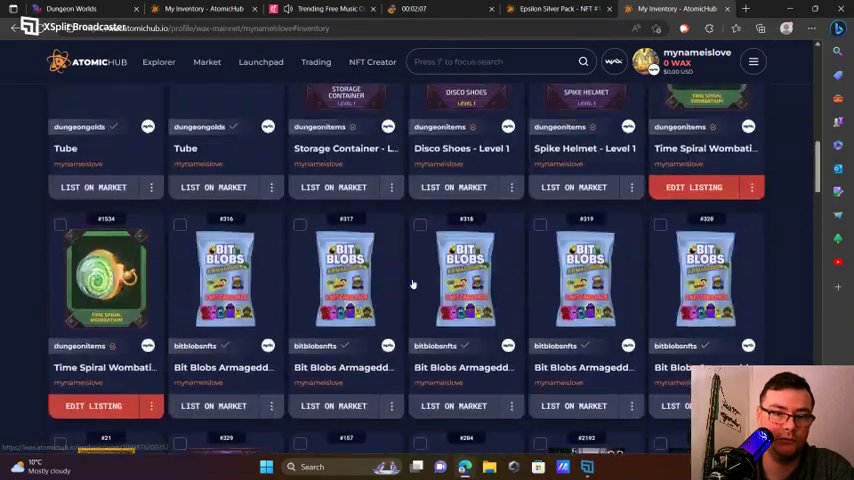
scroll(412, 283, up, 5)
scroll(412, 283, up, 2)
scroll(412, 283, down, 2)
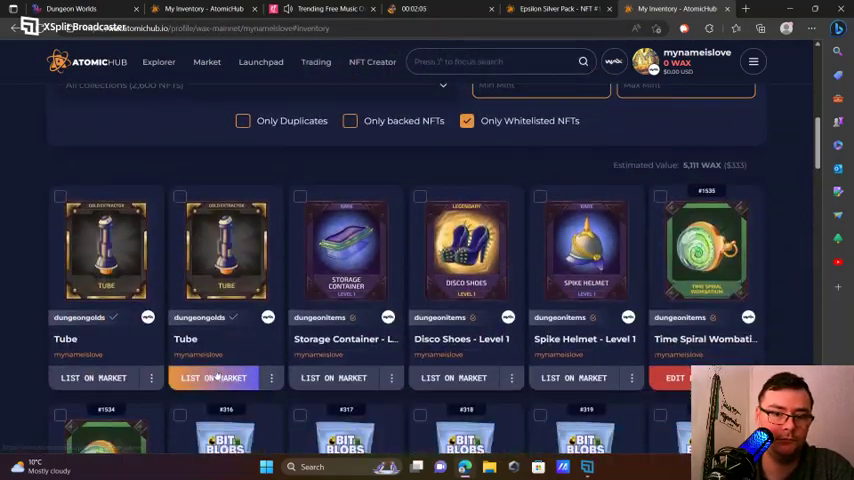
click(213, 387)
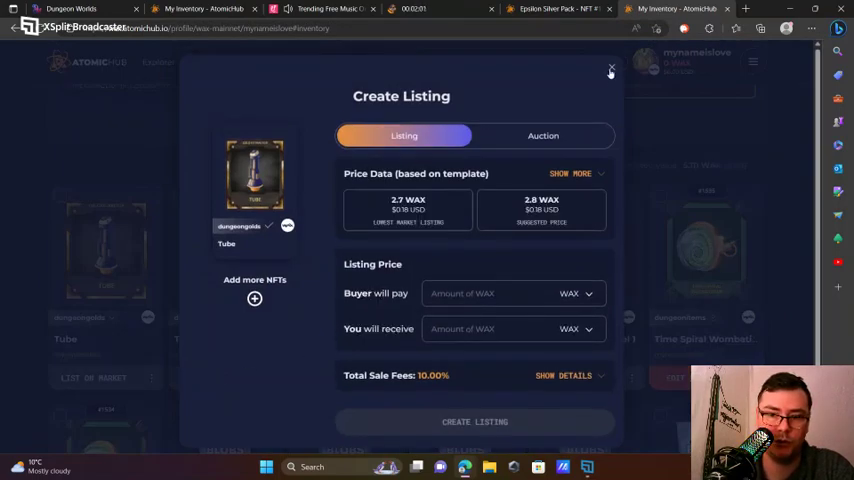
- Try listing the Tube at 2.6 WAX, cancel the signature, and dismiss the failure notice
click(490, 293)
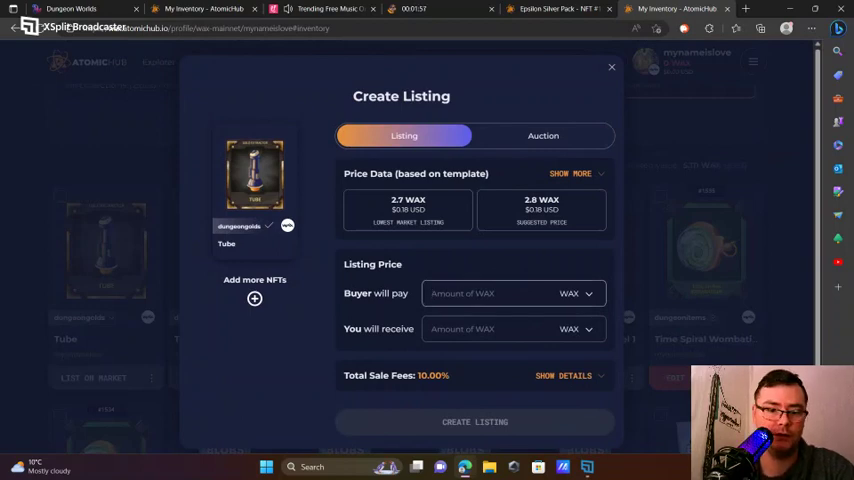
text(2.6)
click(474, 447)
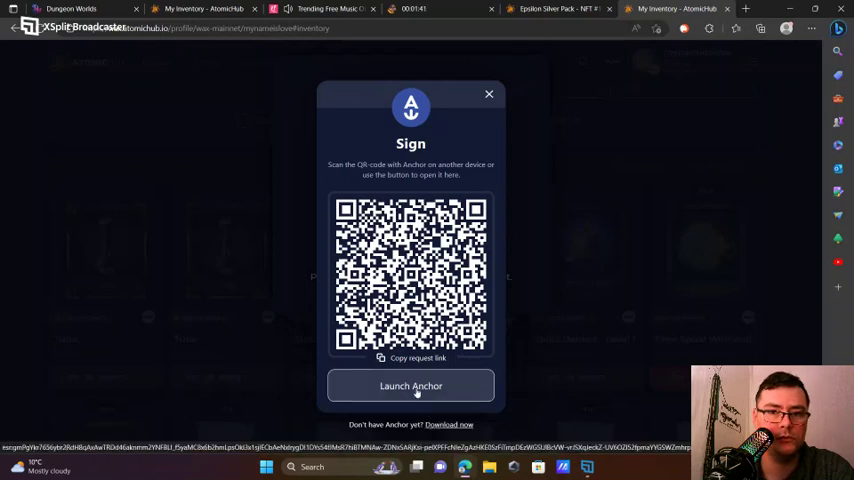
click(489, 94)
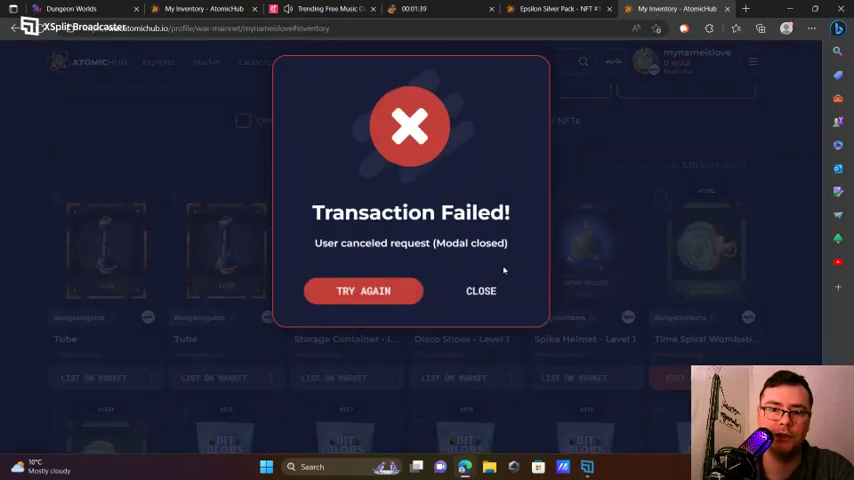
click(481, 290)
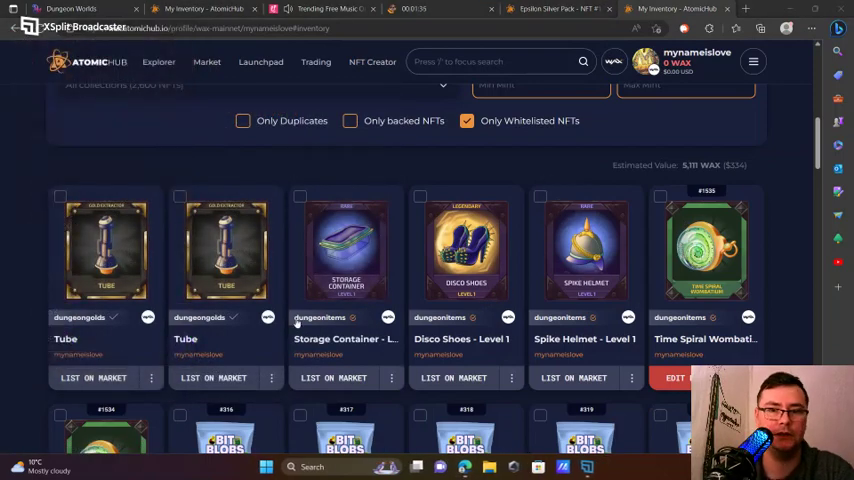
- Close the My Inventory and Epsilon Silver Pack tabs and return to Dungeon Worlds
click(727, 9)
click(683, 8)
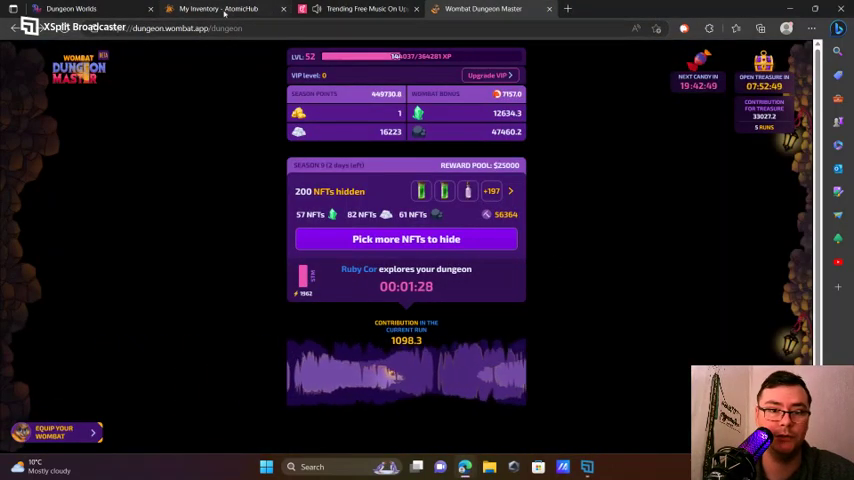
click(75, 8)
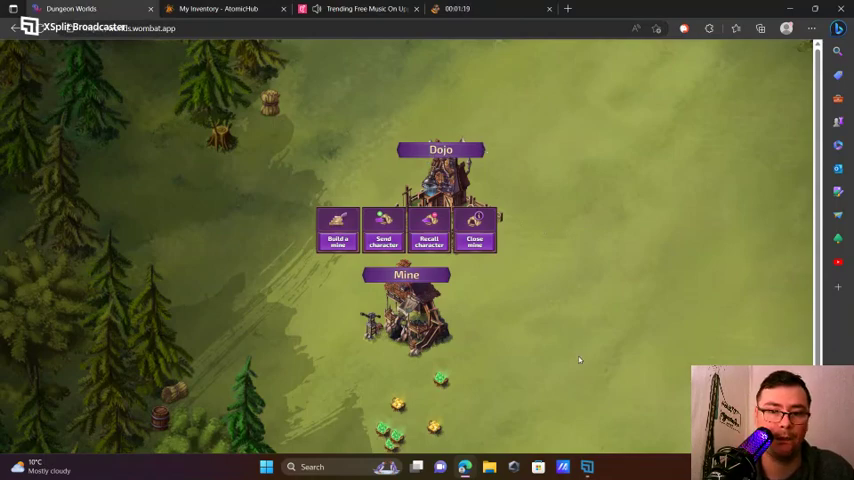
click(441, 152)
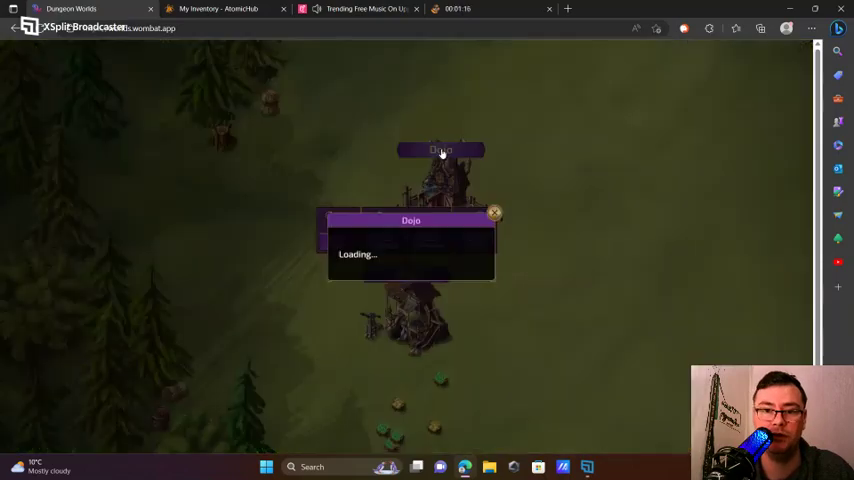
click(496, 214)
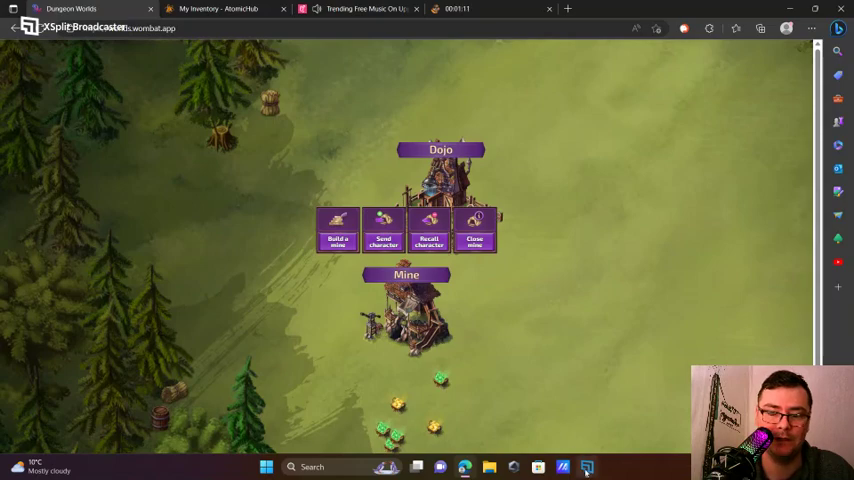